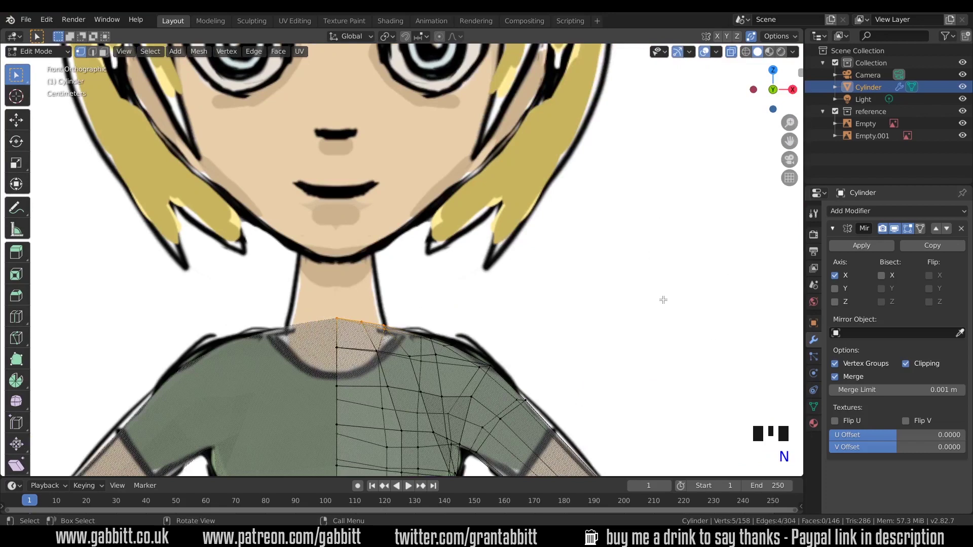
# - Extrude the neck's open top edges up to the chin, then move and tilt them to follow the side reference
pyautogui.press('e')
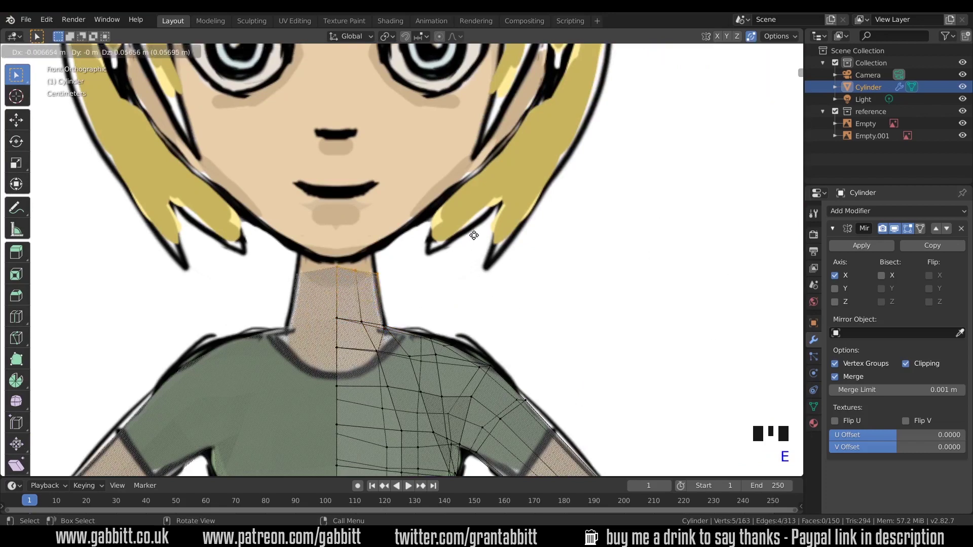
pyautogui.click(467, 209)
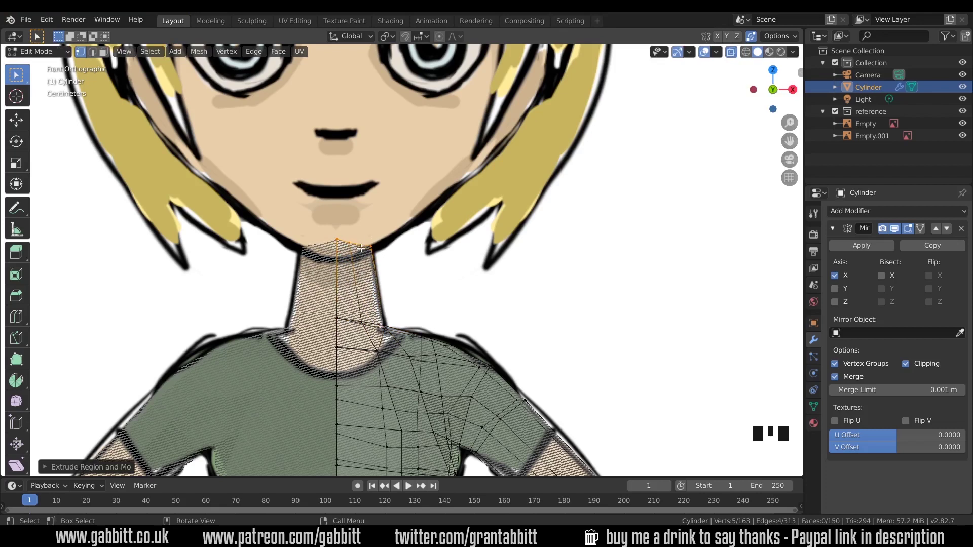
pyautogui.press('KP_3')
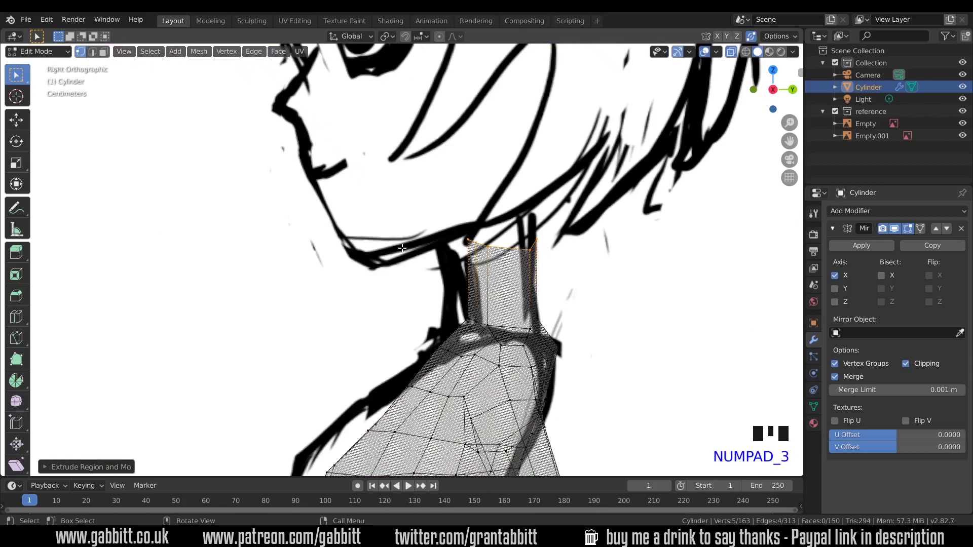
pyautogui.press('g')
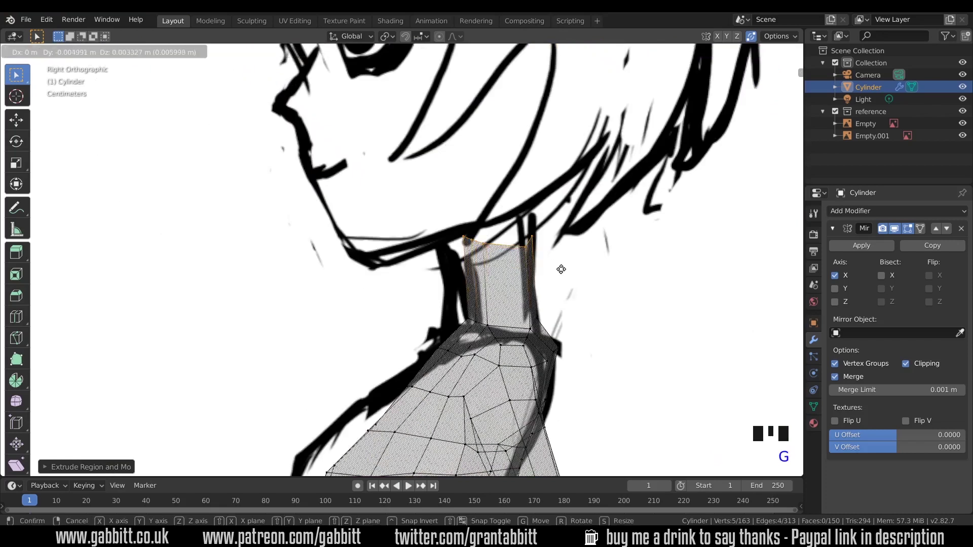
pyautogui.click(551, 259)
pyautogui.press('r')
pyautogui.click(600, 231)
# - Move the front vertex at the top of the neck forward to the throat line of the side sketch
pyautogui.click(464, 237)
pyautogui.press('g')
pyautogui.click(453, 239)
pyautogui.click(454, 241)
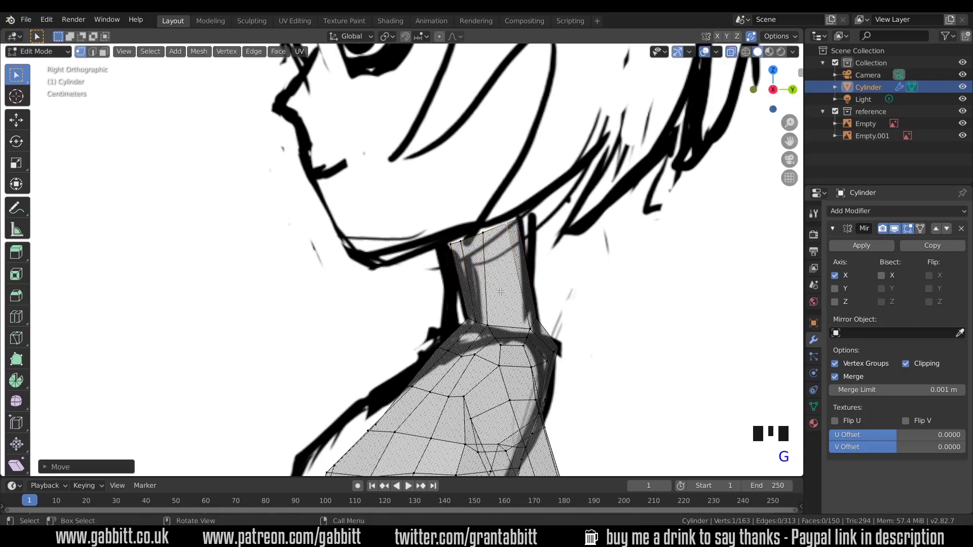
# - Select the neck's top edge loop and extrude it three times, following the jaw and cheek up to eye level in the front reference
pyautogui.moveTo(605, 314); pyautogui.dragTo(470, 287, button='middle')
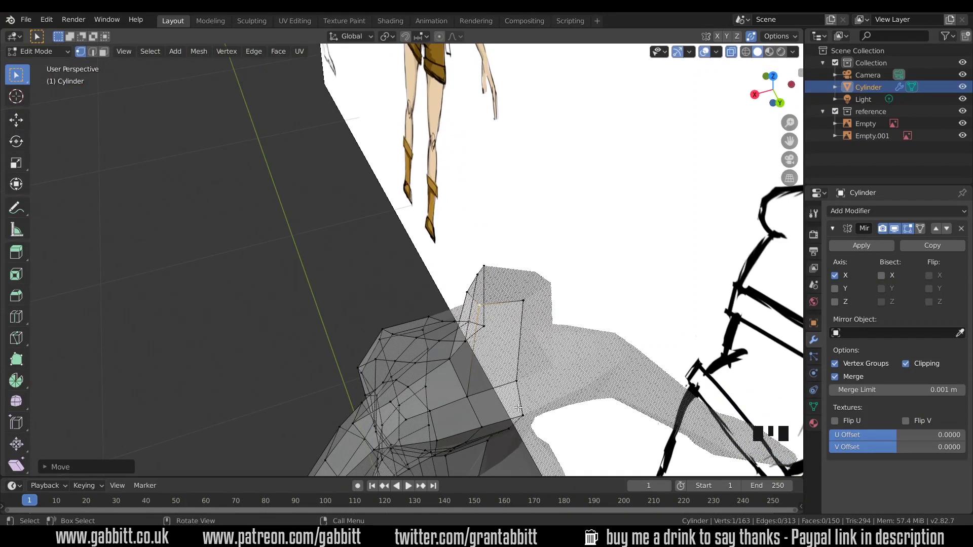
pyautogui.moveTo(521, 408); pyautogui.dragTo(456, 211, button='middle')
pyautogui.moveTo(456, 210); pyautogui.dragTo(584, 239)
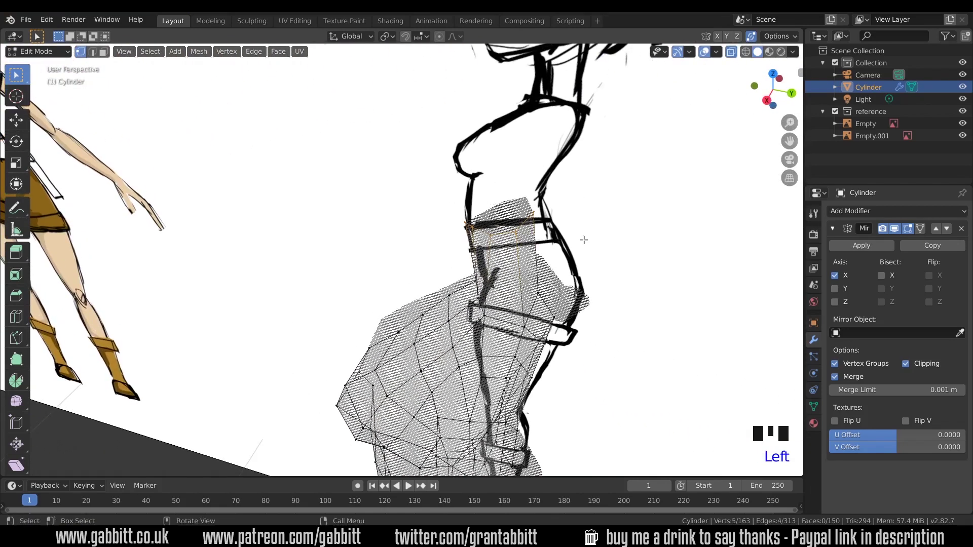
pyautogui.press('KP_1')
pyautogui.press('e')
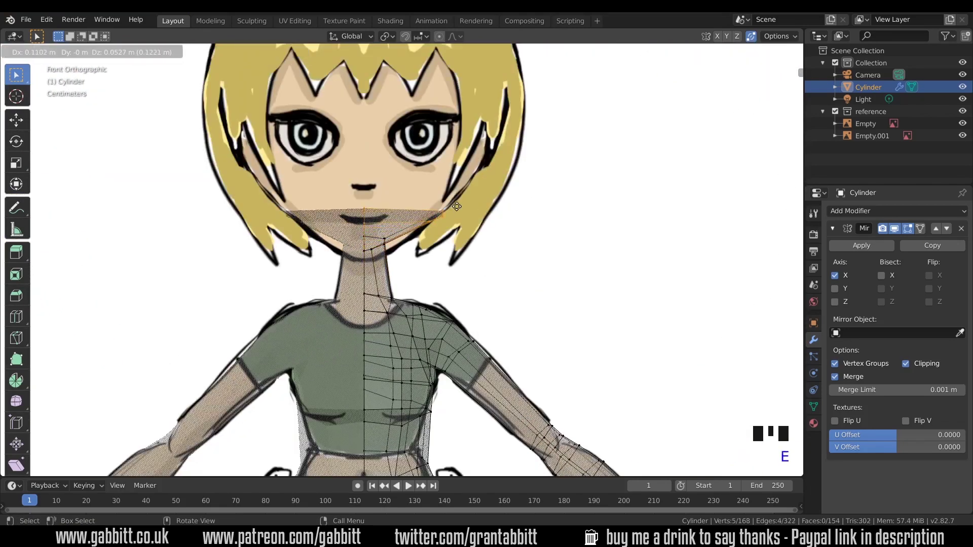
pyautogui.click(462, 203)
pyautogui.press('e')
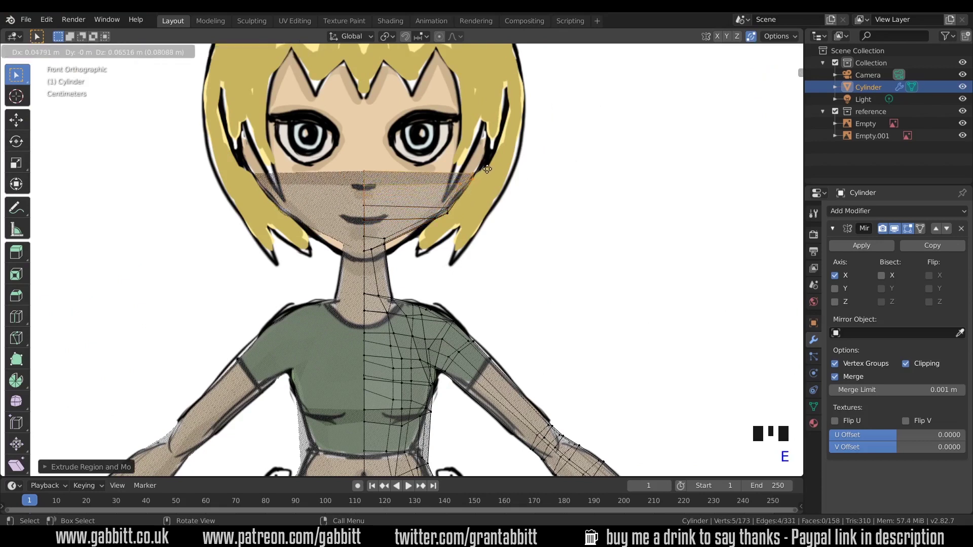
pyautogui.click(487, 169)
pyautogui.press('e')
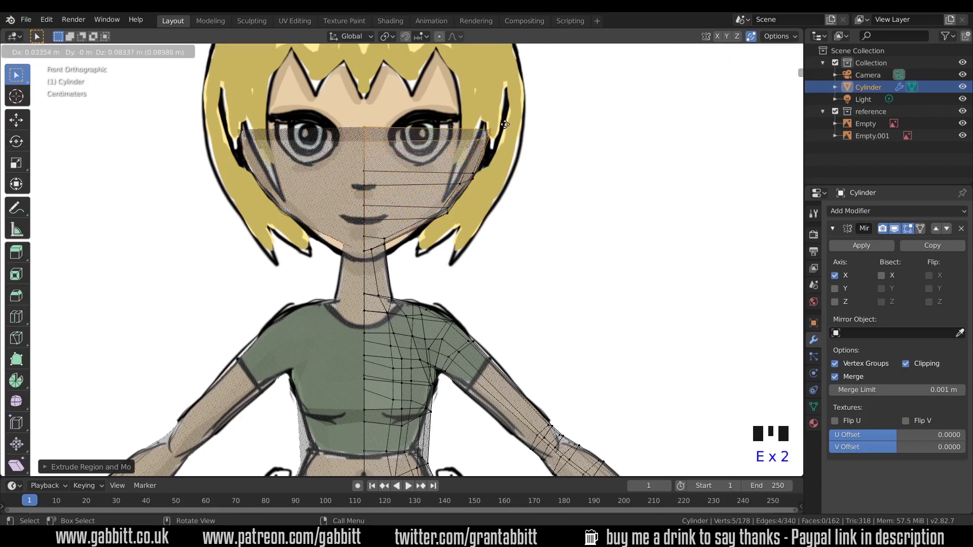
pyautogui.click(506, 122)
# - Extrude the head's open edge three more times, from eye level past the forehead to the crown, narrowing it toward the top
pyautogui.keyDown('shift'); pyautogui.moveTo(506, 122); pyautogui.dragTo(509, 279, button='middle'); pyautogui.keyUp('shift')
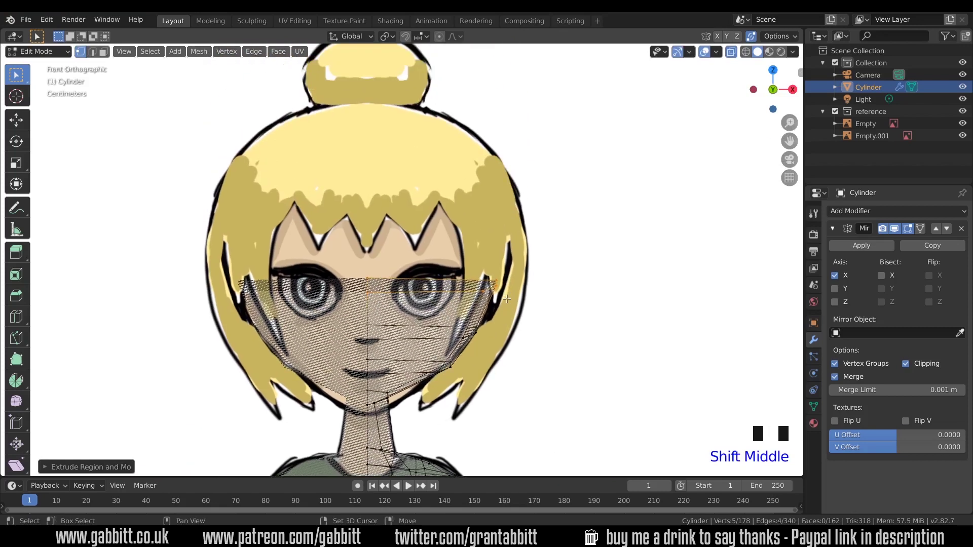
pyautogui.press('e')
pyautogui.click(515, 223)
pyautogui.press('e')
pyautogui.click(474, 147)
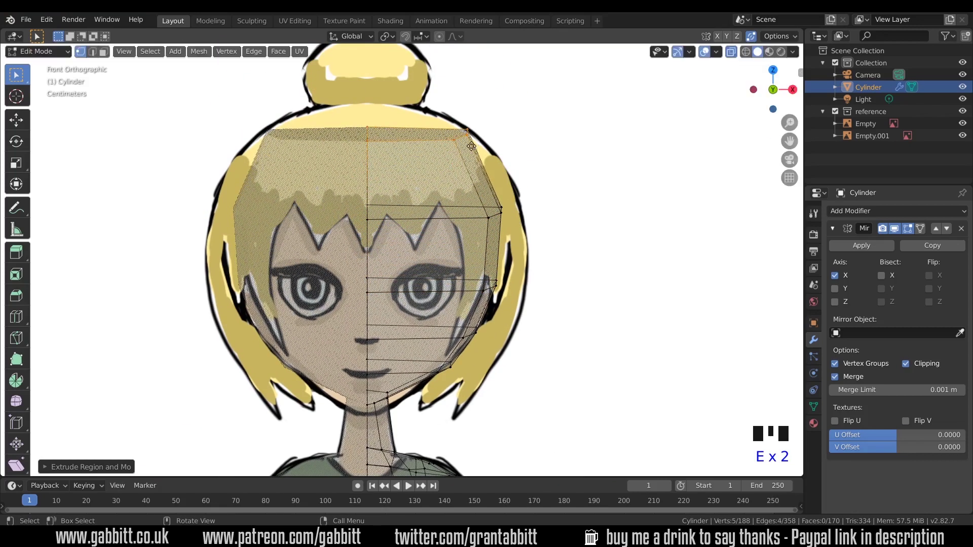
pyautogui.press('e')
pyautogui.click(472, 161)
# - In side view, move the head's front vertices forward and fit the nose and mouth rows to the face profile
pyautogui.press('KP_3')
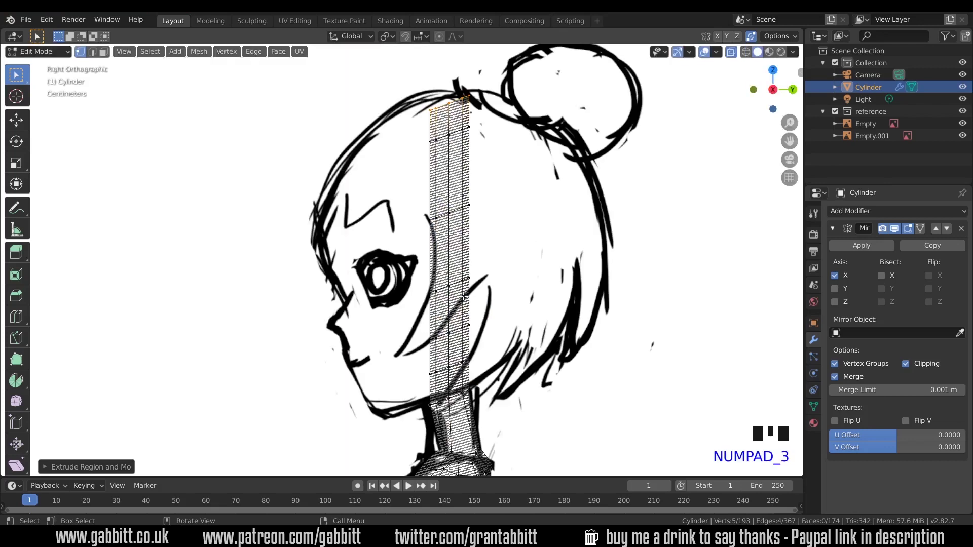
pyautogui.moveTo(378, 81); pyautogui.dragTo(443, 394)
pyautogui.press('g')
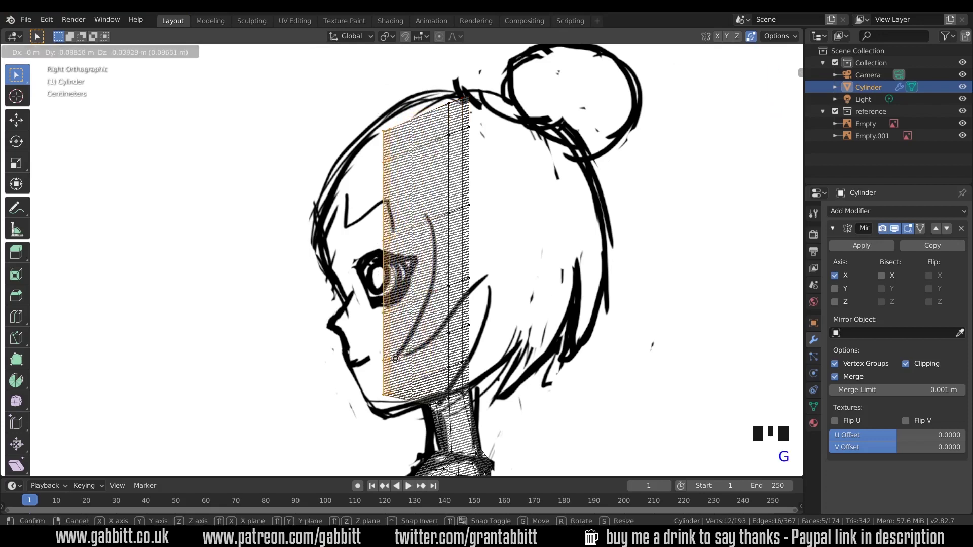
pyautogui.click(372, 330)
pyautogui.moveTo(353, 314); pyautogui.dragTo(395, 382)
pyautogui.press('g')
pyautogui.click(374, 364)
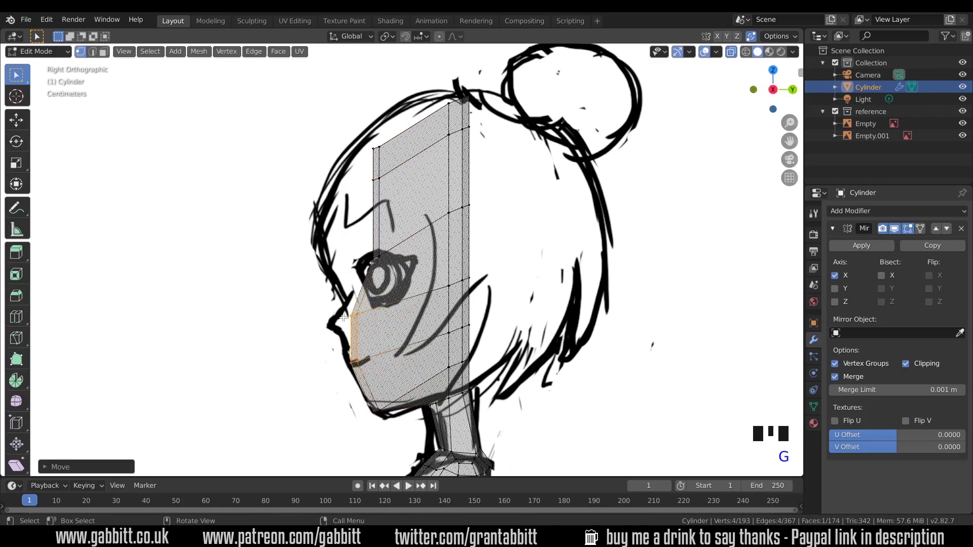
# - Move the forehead and brow vertices forward so they follow the upper face outline in the side sketch
pyautogui.moveTo(350, 266); pyautogui.dragTo(370, 286)
pyautogui.moveTo(359, 174); pyautogui.dragTo(397, 190)
pyautogui.press('g')
pyautogui.click(350, 162)
pyautogui.press('g')
pyautogui.click(392, 282)
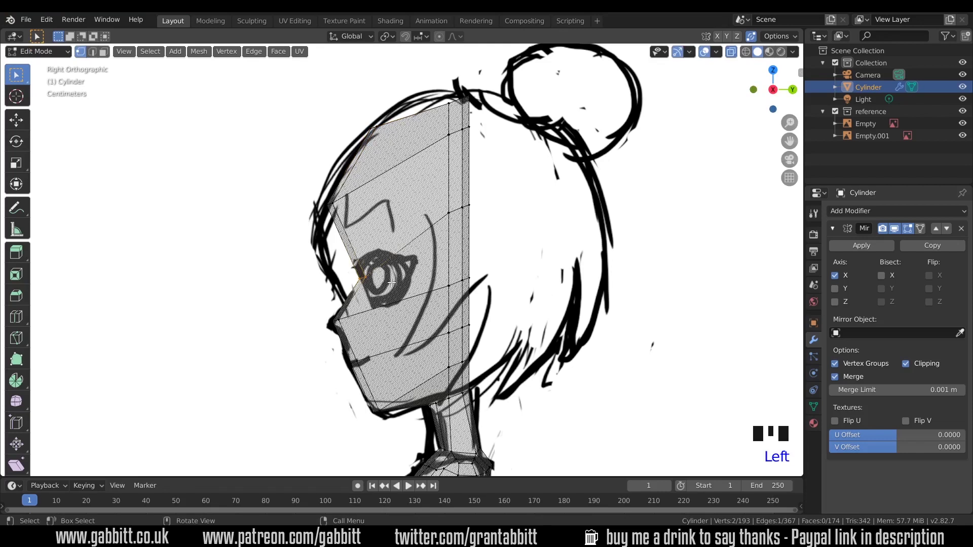
pyautogui.press('g')
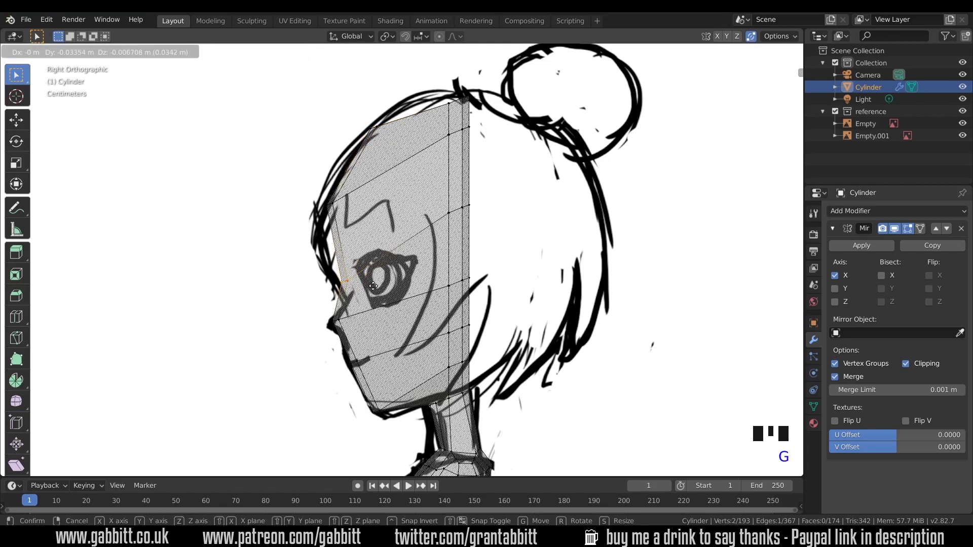
pyautogui.click(373, 286)
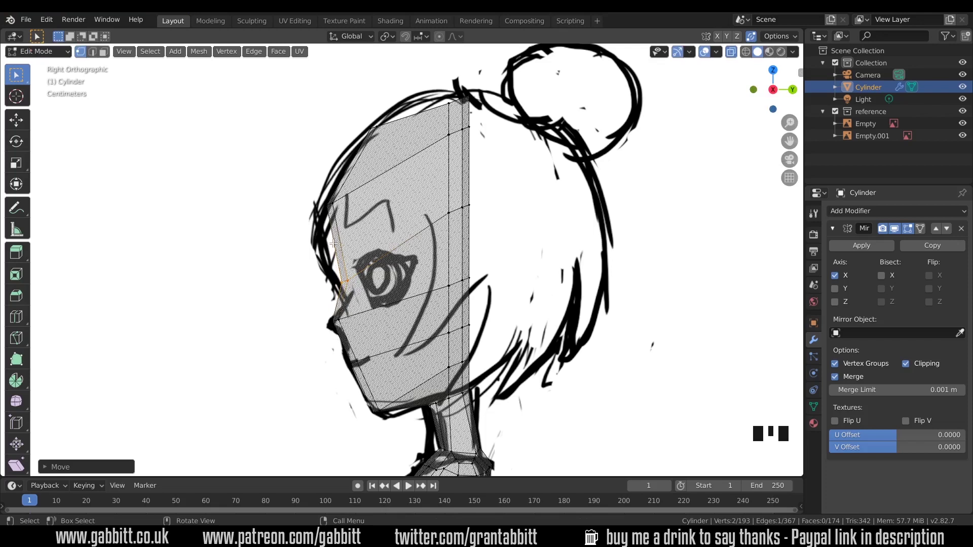
pyautogui.press('g')
pyautogui.click(467, 112)
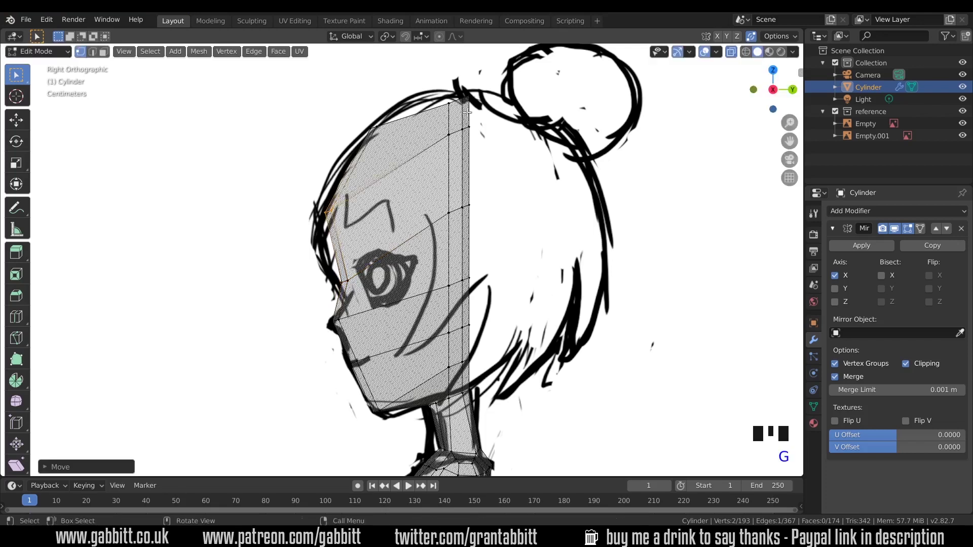
# - Lower the side vertices of the upper head rows to even out the spacing between the rows
pyautogui.click(445, 116)
pyautogui.press('g')
pyautogui.moveTo(434, 196); pyautogui.dragTo(503, 226)
pyautogui.press('g')
pyautogui.click(503, 241)
# - Move the rear column of head vertices back and fit its rows and top vertex to the back outline of the skull
pyautogui.moveTo(466, 90); pyautogui.dragTo(541, 343)
pyautogui.press('g')
pyautogui.click(506, 152)
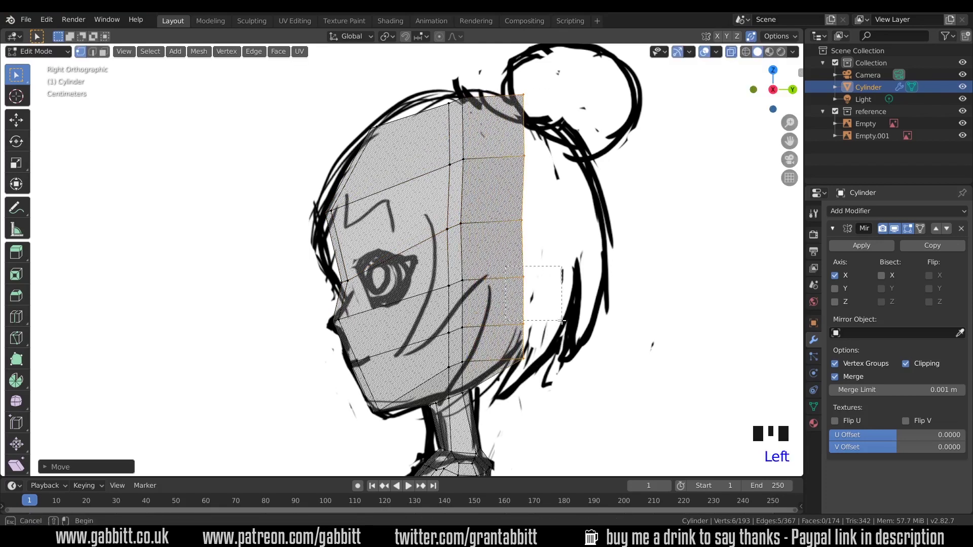
pyautogui.press('g')
pyautogui.click(509, 151)
pyautogui.click(523, 96)
pyautogui.press('g')
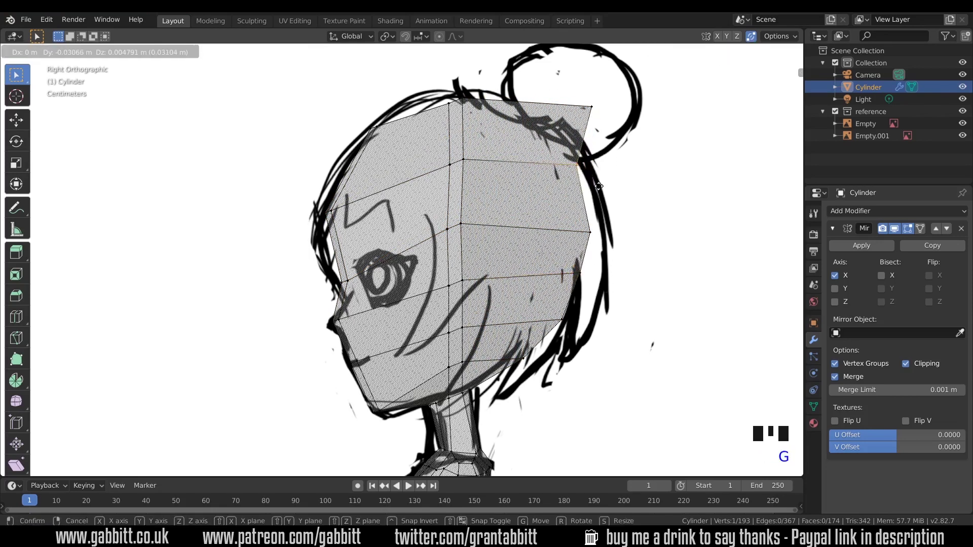
pyautogui.click(541, 123)
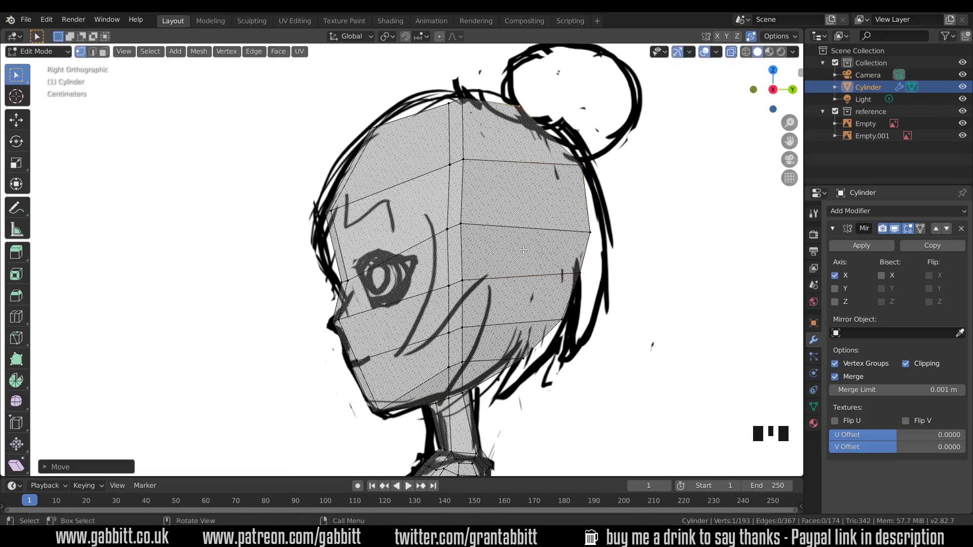
# - Turn off X-ray and hide the reference collection to show the head mesh alone
pyautogui.hotkey('alt', 'z')
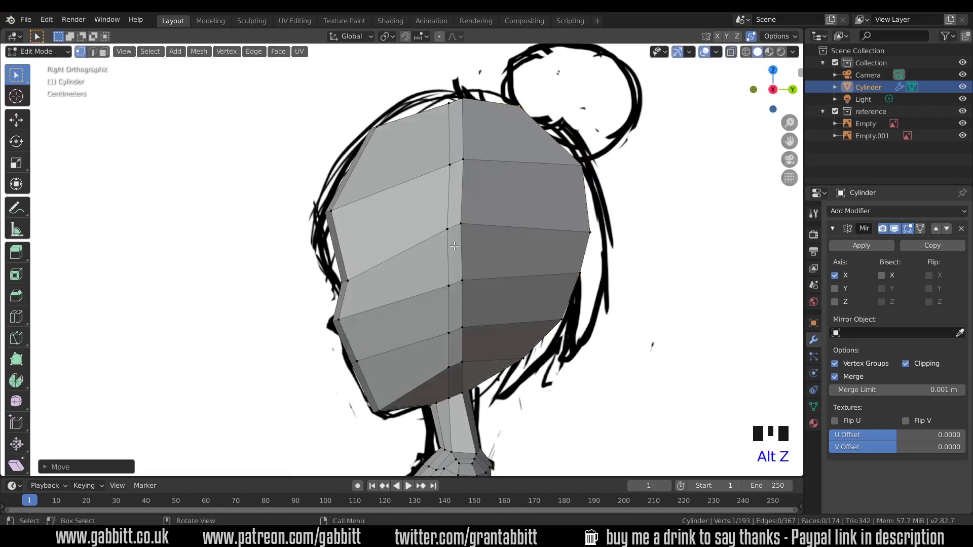
pyautogui.moveTo(454, 246); pyautogui.dragTo(544, 271, button='middle')
pyautogui.scroll(-4, 457, 226)
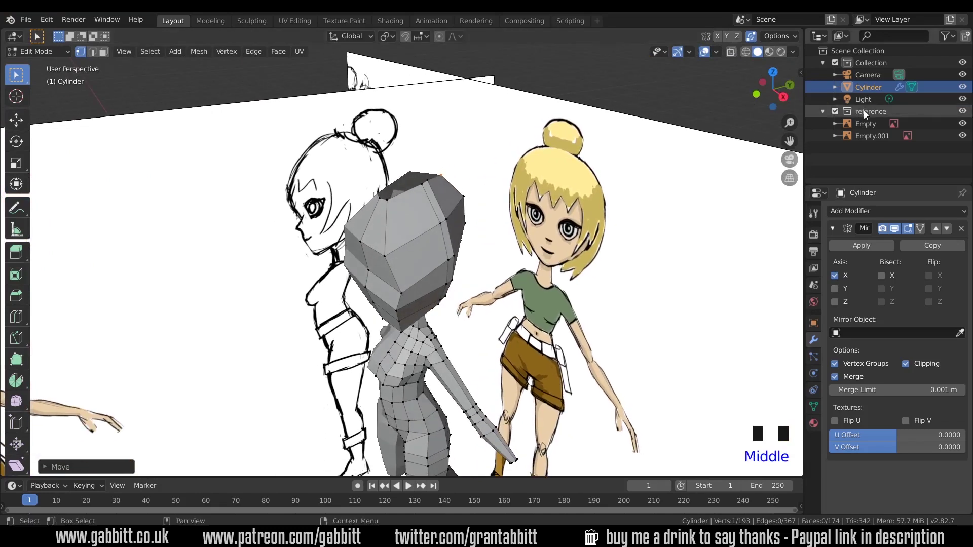
pyautogui.click(962, 111)
pyautogui.moveTo(456, 268); pyautogui.dragTo(432, 258, button='middle')
pyautogui.scroll(2, 424, 279)
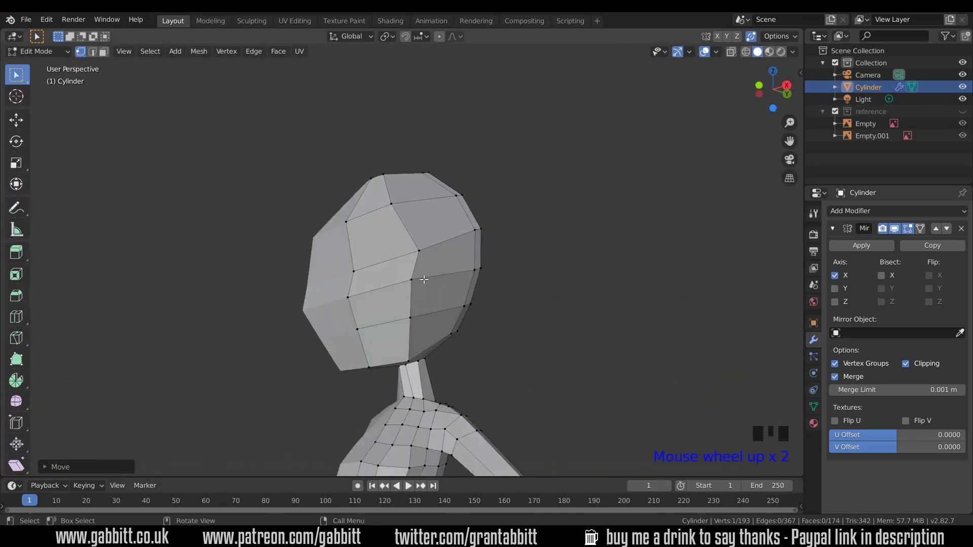
# - Select the vertical edge path beside the face centre from forehead to chin and slide it outward by about 0.47
pyautogui.click(391, 204)
pyautogui.keyDown('shift'); pyautogui.click(418, 250); pyautogui.keyUp('shift')
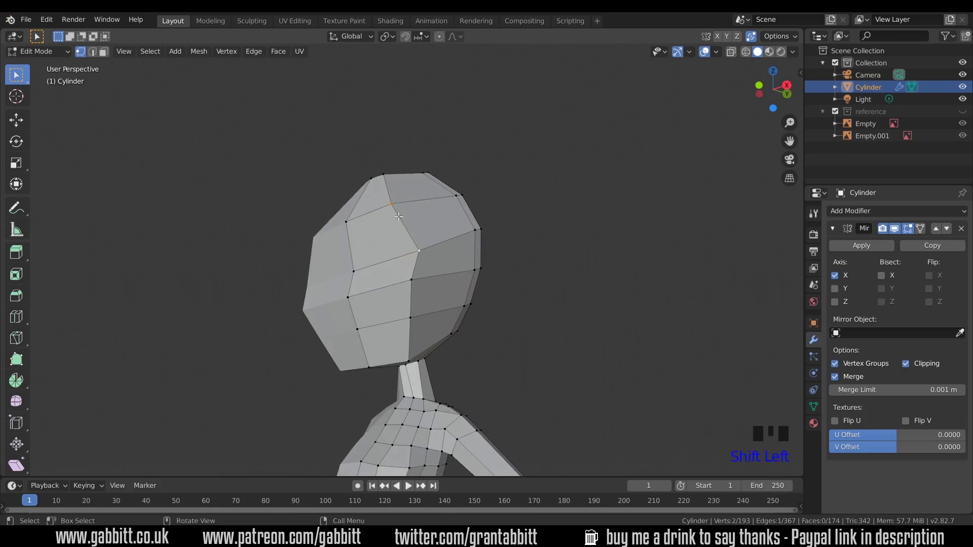
pyautogui.keyDown('ctrl'); pyautogui.click(408, 357); pyautogui.keyUp('ctrl')
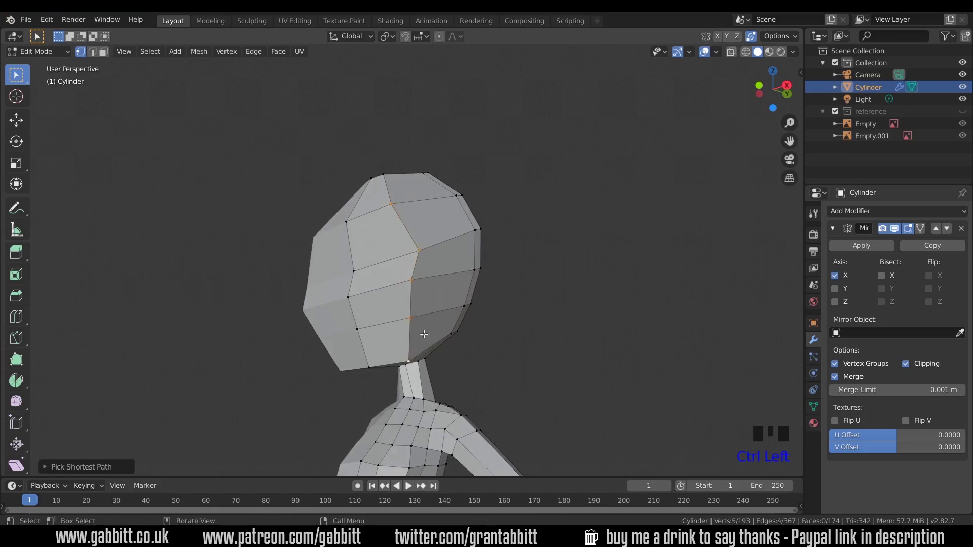
pyautogui.moveTo(408, 357); pyautogui.dragTo(436, 324, button='middle')
pyautogui.press('g')
pyautogui.press('g')
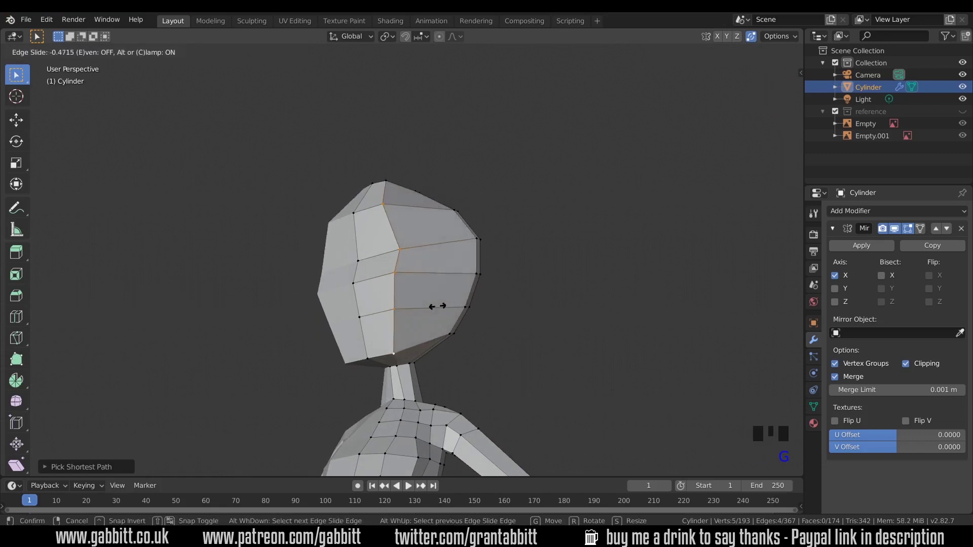
pyautogui.click(435, 310)
# - Shift the selected face edge path slightly backward along the Y axis
pyautogui.moveTo(434, 310); pyautogui.dragTo(386, 327, button='middle')
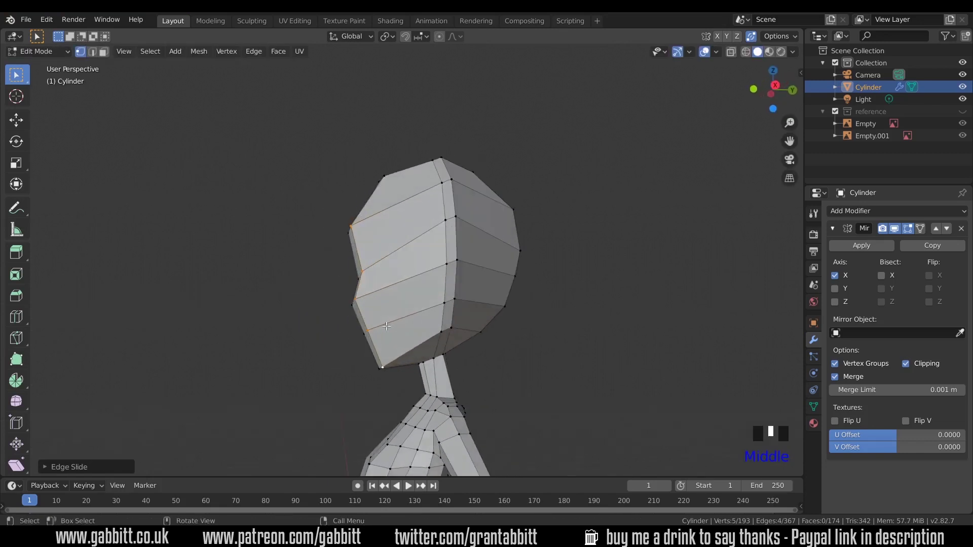
pyautogui.press('g')
pyautogui.press('y')
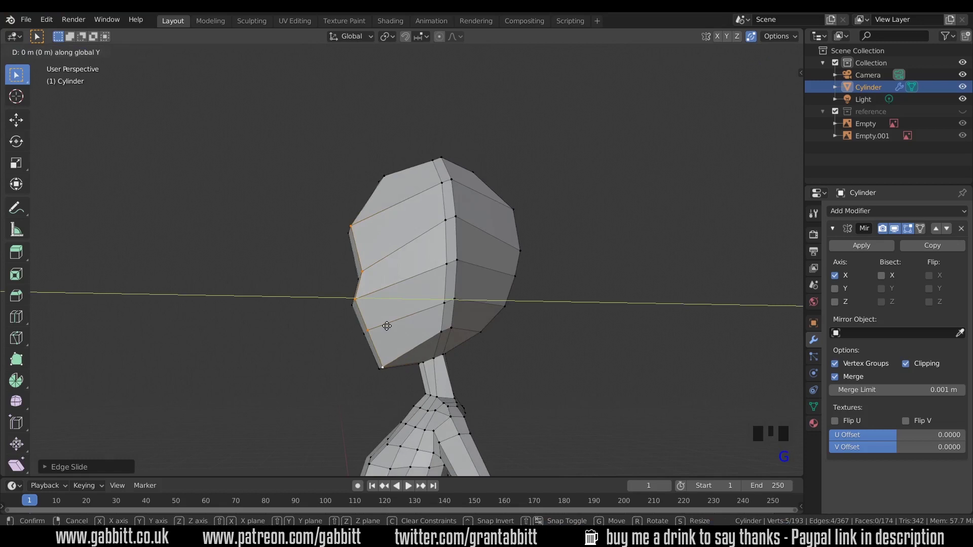
pyautogui.click(391, 329)
# - Select the front vertical edge path on the side of the head, crown to jaw, and slide it toward the face by about 0.55
pyautogui.moveTo(391, 330); pyautogui.dragTo(432, 197, button='middle')
pyautogui.click(432, 154)
pyautogui.moveTo(431, 154); pyautogui.dragTo(439, 249, button='middle')
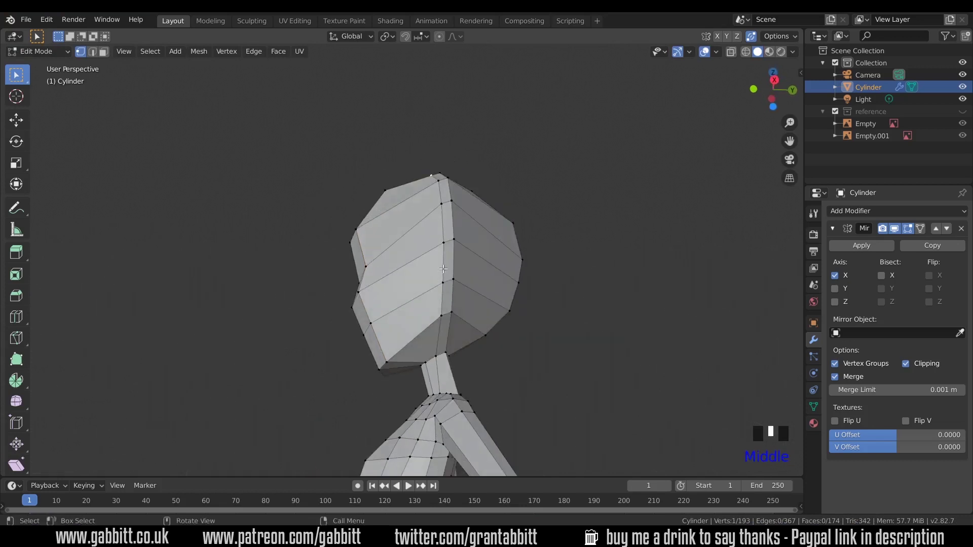
pyautogui.keyDown('ctrl'); pyautogui.click(441, 314); pyautogui.keyUp('ctrl')
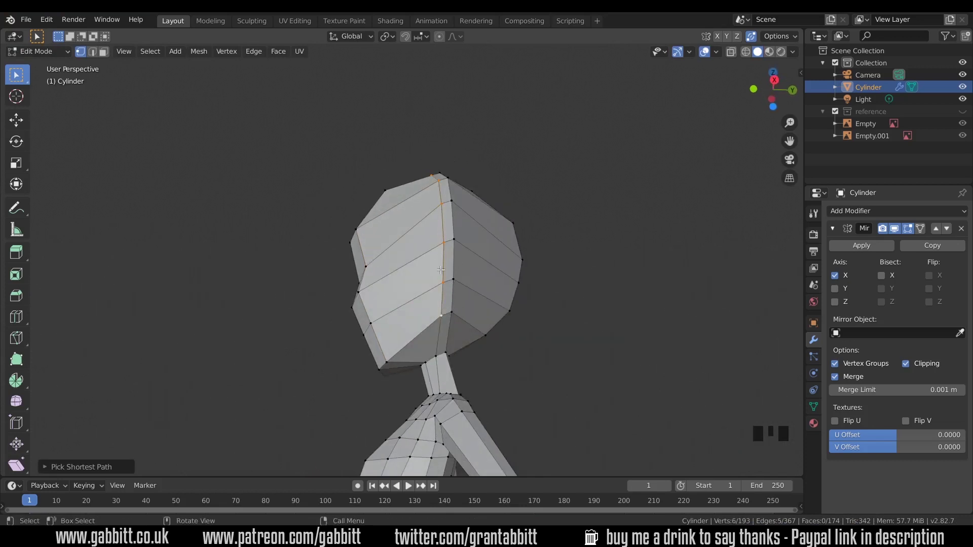
pyautogui.press('g')
pyautogui.press('g')
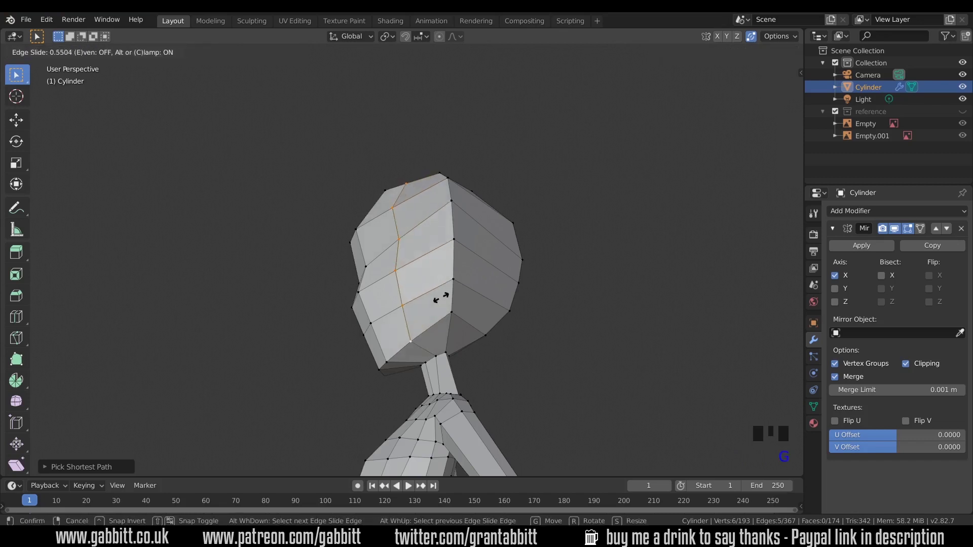
pyautogui.click(441, 298)
# - Move the selected side edge path outward to round the head as seen from above
pyautogui.moveTo(441, 298); pyautogui.dragTo(457, 470, button='middle')
pyautogui.press('g')
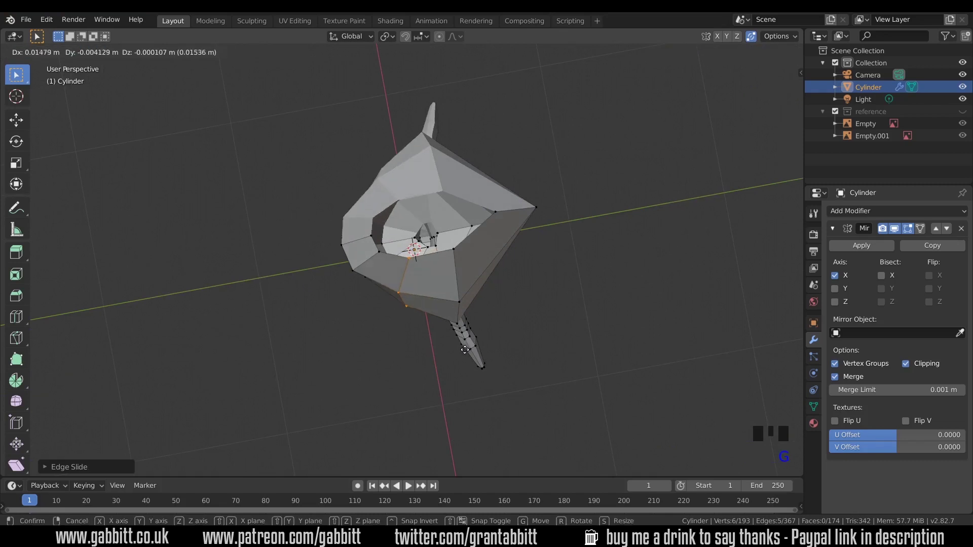
pyautogui.click(460, 358)
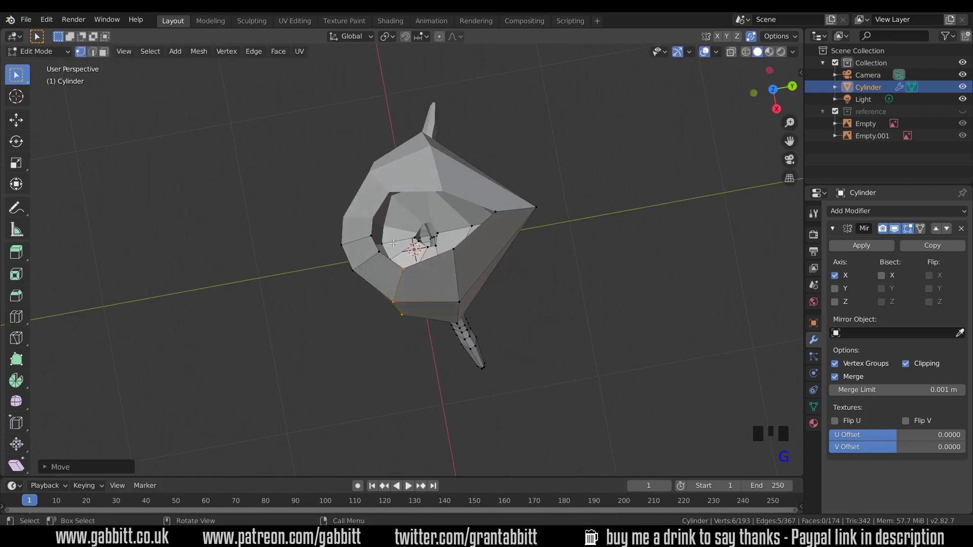
# - Show the reference drawings see-through in front view and move the outer jaw vertex upward to match the drawn face outline
pyautogui.moveTo(393, 343); pyautogui.dragTo(503, 196, button='middle')
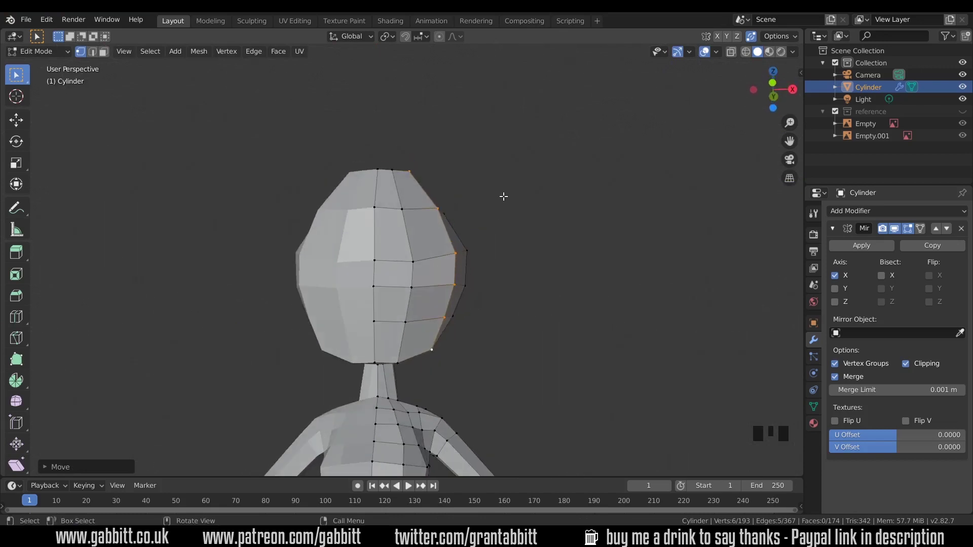
pyautogui.press('KP_1')
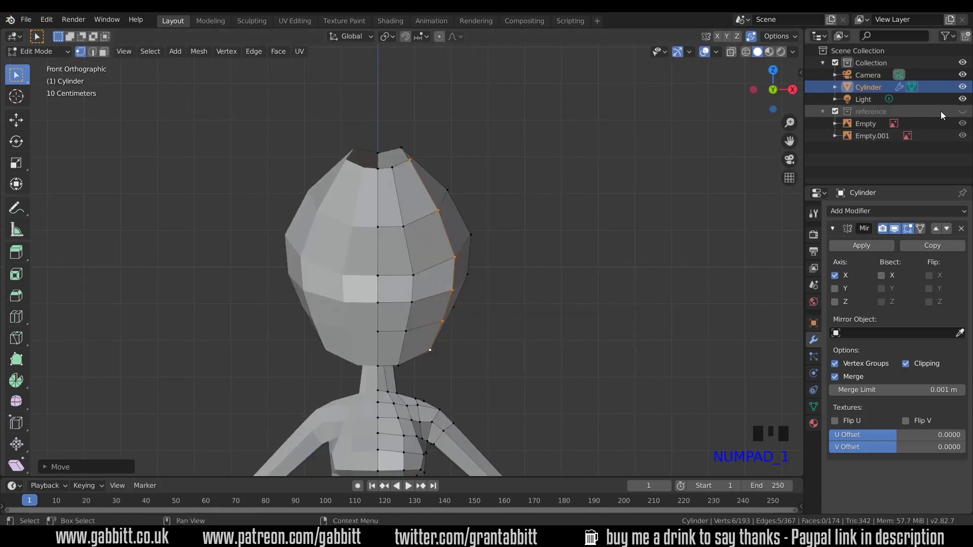
pyautogui.click(963, 112)
pyautogui.hotkey('alt', 'z')
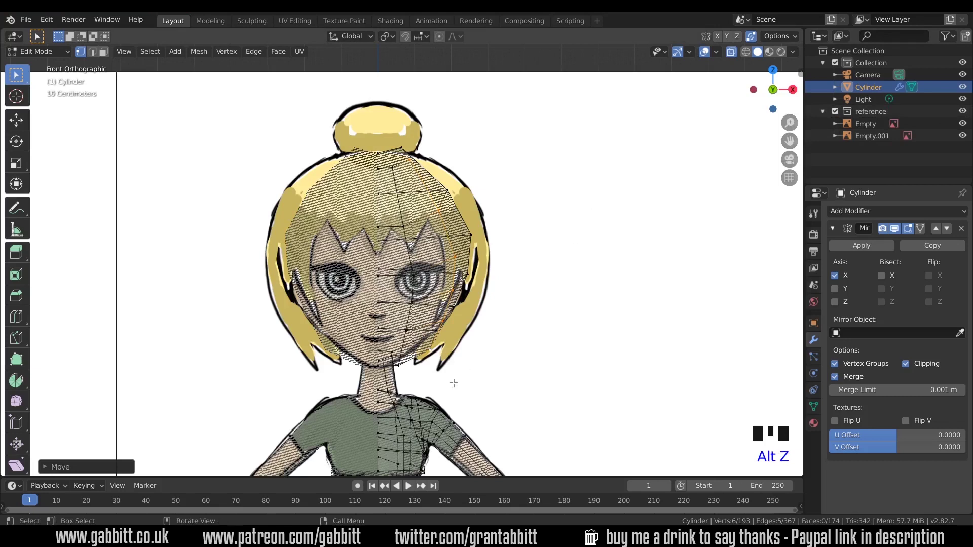
pyautogui.click(436, 330)
pyautogui.press('g')
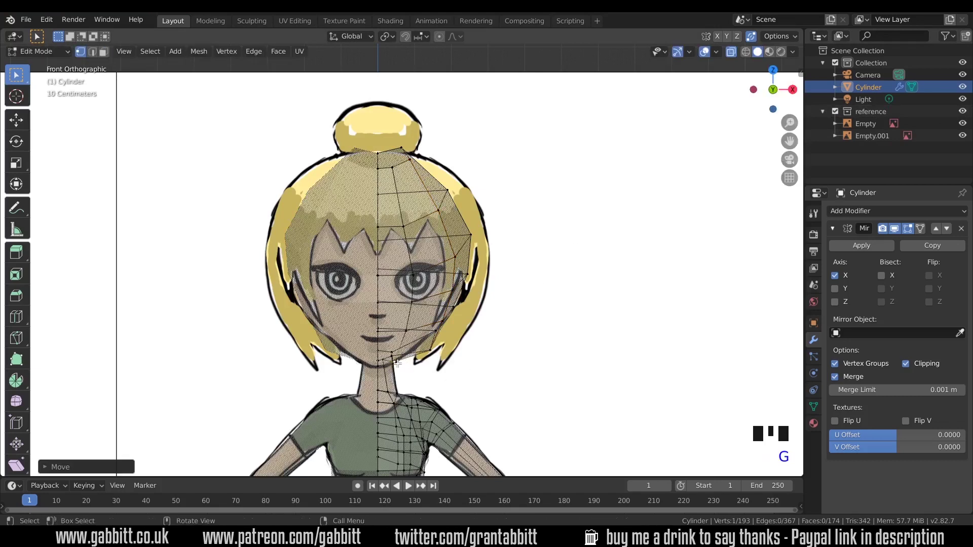
pyautogui.click(434, 323)
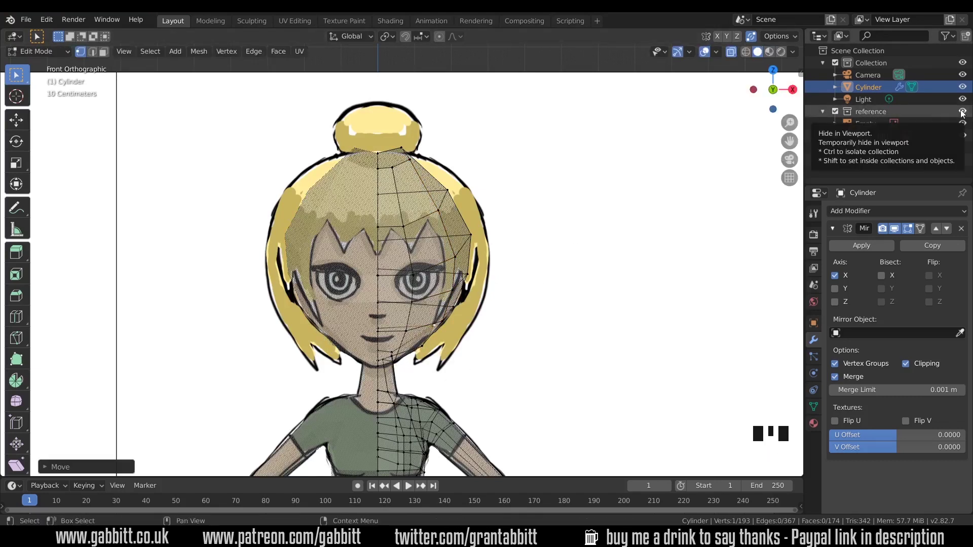
# - Hide the reference drawings and knife-cut a vertical edge line down the back half of the head, from crown to neck
pyautogui.click(963, 111)
pyautogui.moveTo(640, 233); pyautogui.dragTo(424, 224, button='middle')
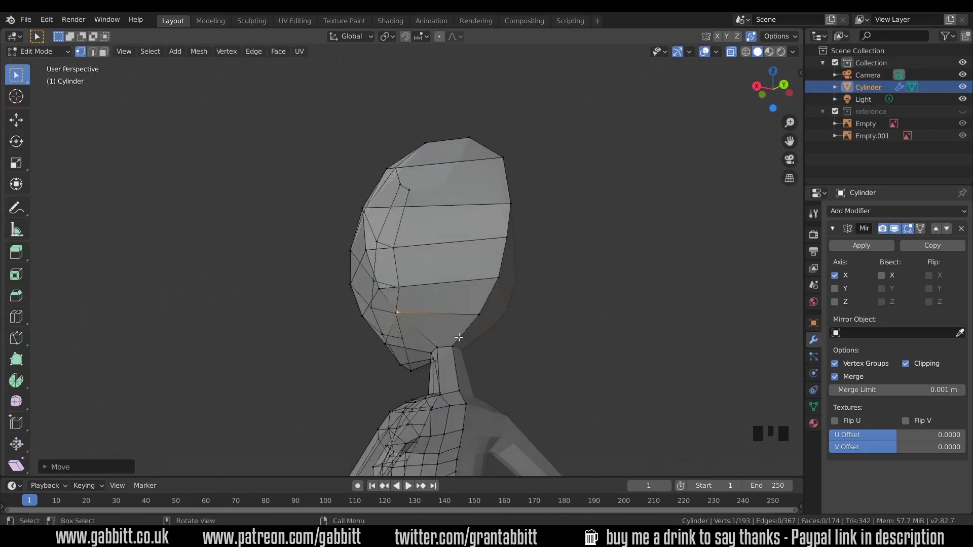
pyautogui.press('k')
pyautogui.click(447, 139)
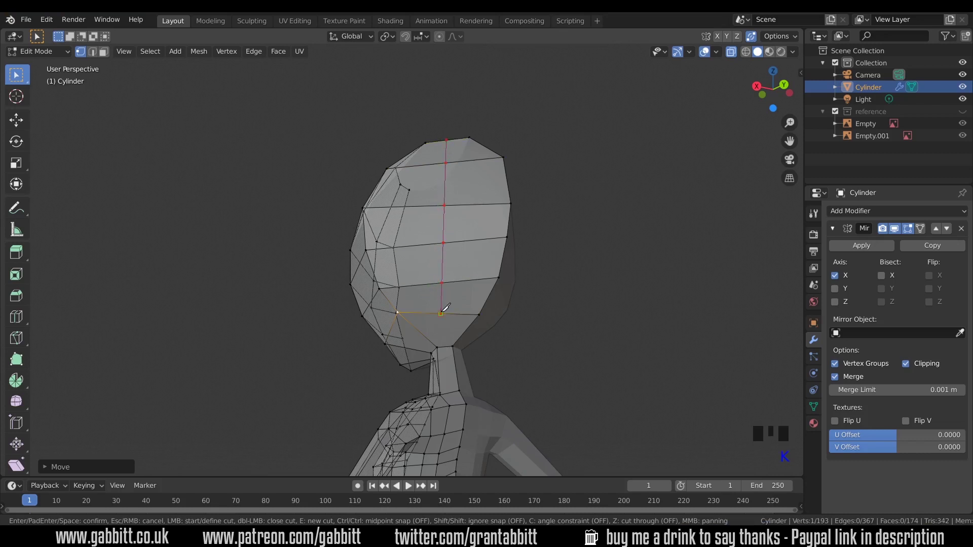
pyautogui.click(446, 348)
pyautogui.press('Return')
# - Select the new vertical edge path on the back of the head and move it outward in top view by about 0.05 m
pyautogui.click(449, 314)
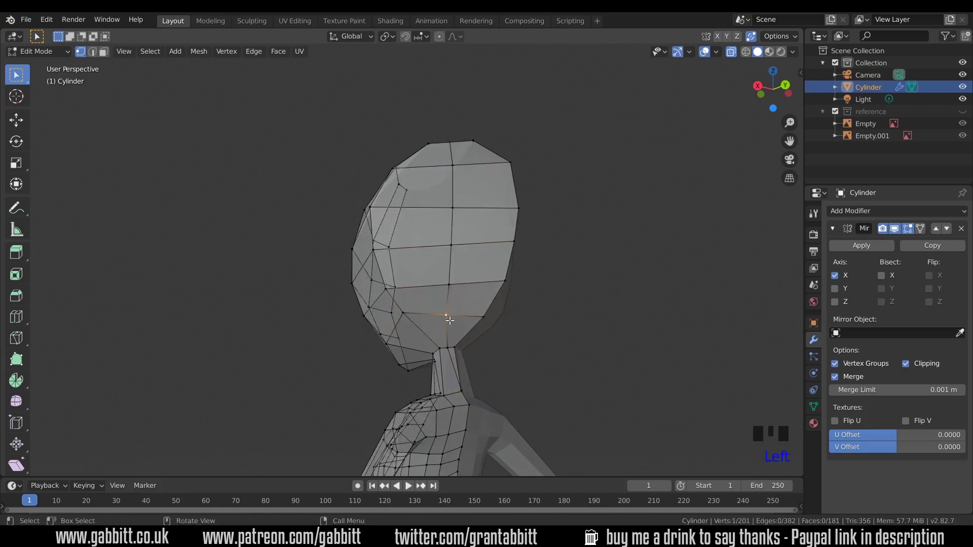
pyautogui.keyDown('ctrl'); pyautogui.click(450, 143); pyautogui.keyUp('ctrl')
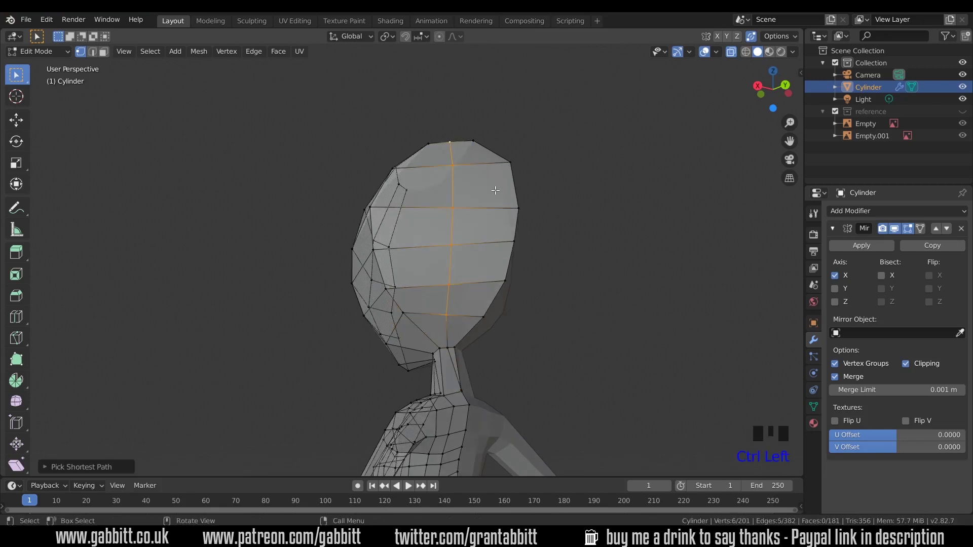
pyautogui.press('KP_7')
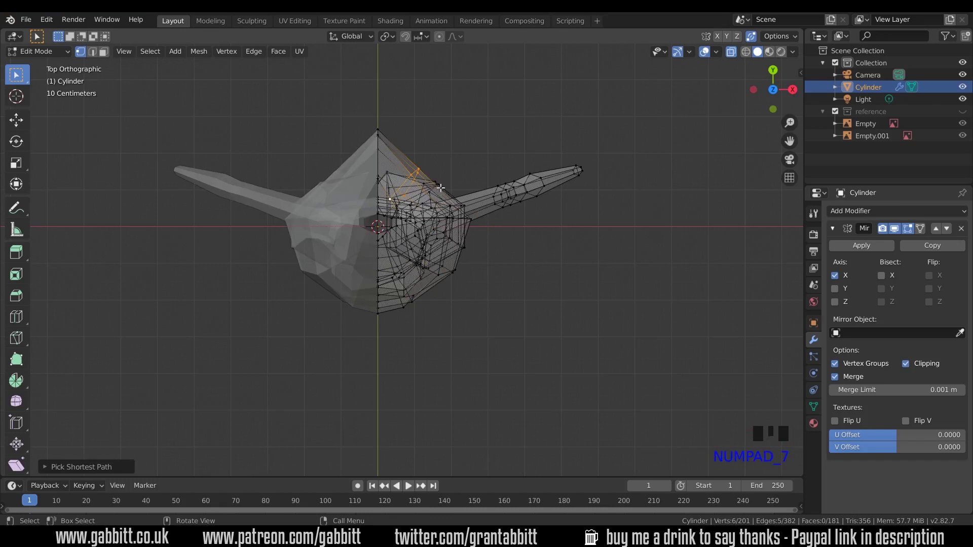
pyautogui.press('g')
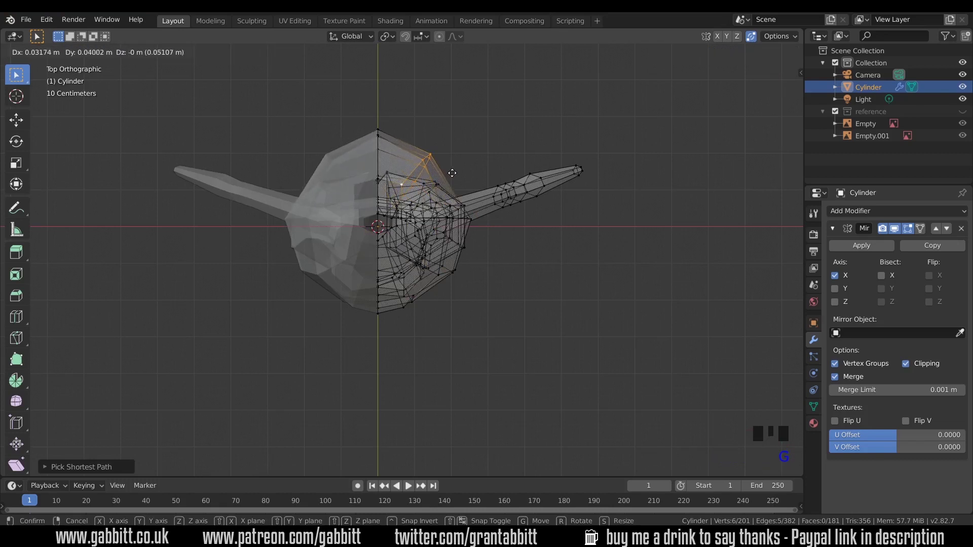
pyautogui.click(452, 173)
# - Move the vertex where the back of the head meets the top of the neck
pyautogui.moveTo(495, 210); pyautogui.dragTo(361, 117, button='middle')
pyautogui.click(461, 336)
pyautogui.moveTo(461, 336); pyautogui.dragTo(368, 387, button='middle')
pyautogui.press('g')
pyautogui.click(481, 366)
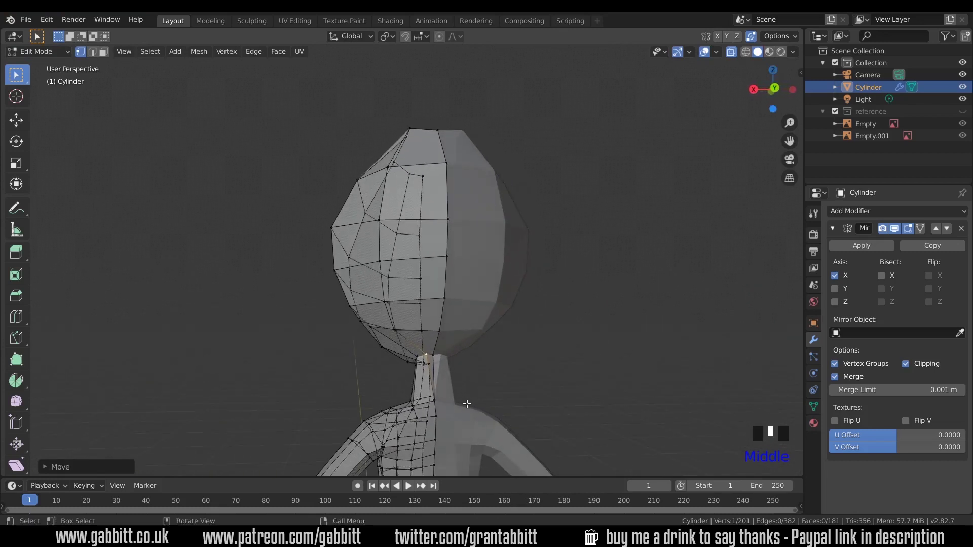
# - Reposition the vertex at the back of the neck's base beside the centre line
pyautogui.keyDown('shift'); pyautogui.moveTo(466, 404); pyautogui.dragTo(469, 278, button='middle'); pyautogui.keyUp('shift')
pyautogui.scroll(4, 518, 305)
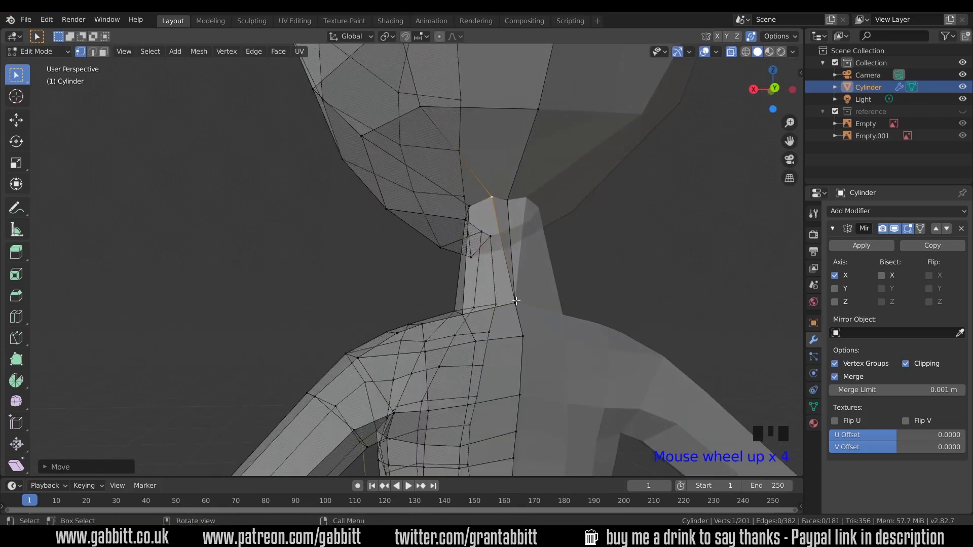
pyautogui.click(515, 305)
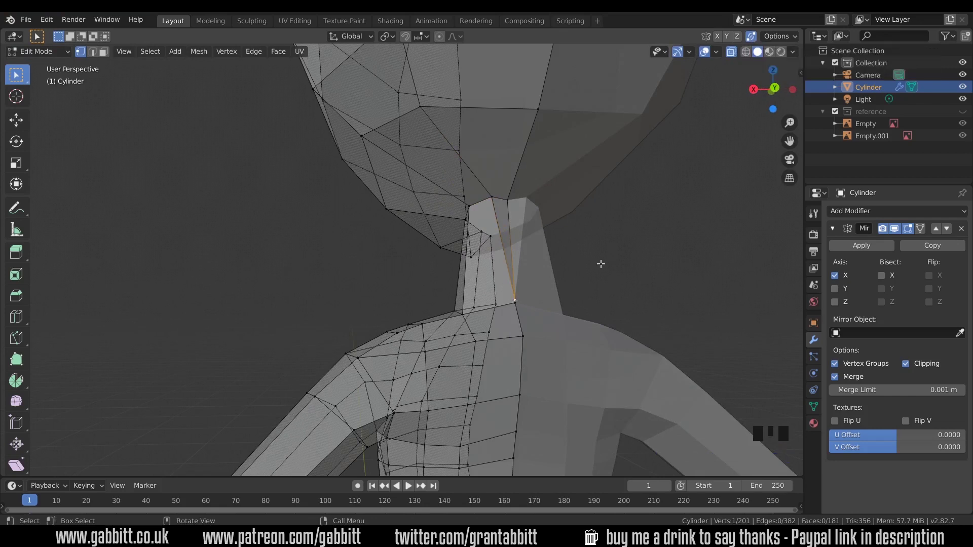
pyautogui.press('g')
pyautogui.click(530, 313)
# - Move the rear vertex at the top of the neck backward by about 0.02 m
pyautogui.moveTo(507, 259); pyautogui.dragTo(561, 233, button='middle')
pyautogui.press('g')
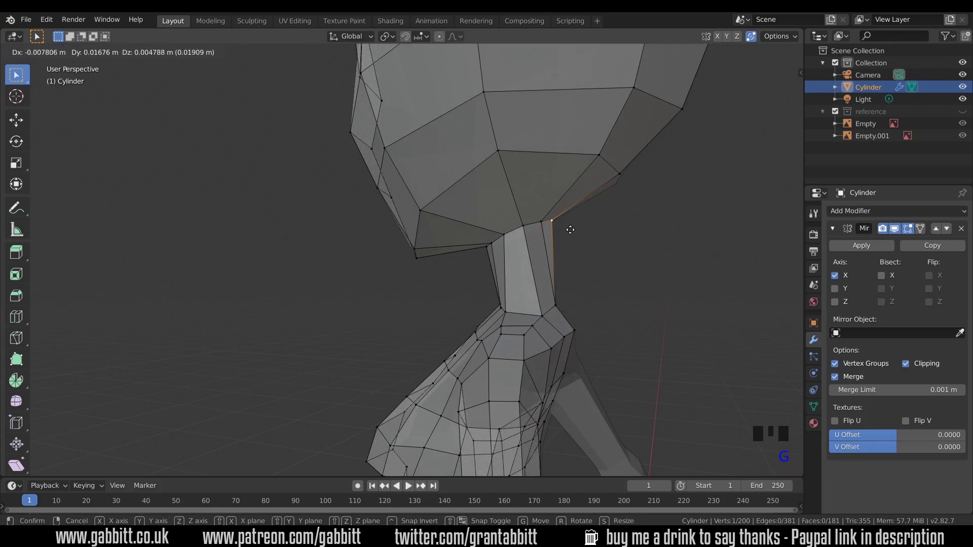
pyautogui.click(570, 229)
# - Select the open edge loop at the top of the head and fill it with a face
pyautogui.scroll(-5, 571, 293)
pyautogui.moveTo(571, 293); pyautogui.dragTo(442, 189, button='middle')
pyautogui.press('2')
pyautogui.keyDown('alt'); pyautogui.click(454, 184); pyautogui.keyUp('alt')
pyautogui.press('f')
# - Knife-cut the new crown face from the side vertex across to the centre line
pyautogui.moveTo(493, 171); pyautogui.dragTo(410, 304, button='middle')
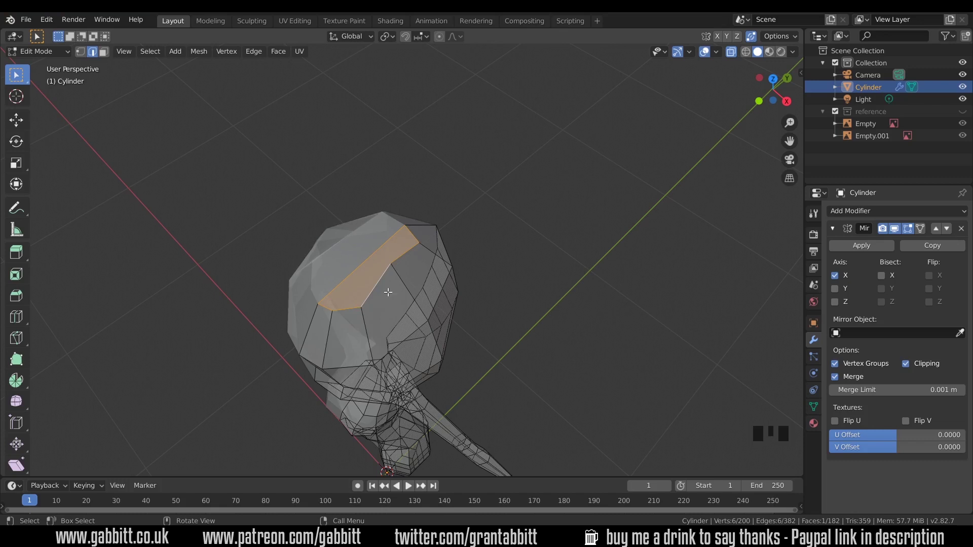
pyautogui.press('k')
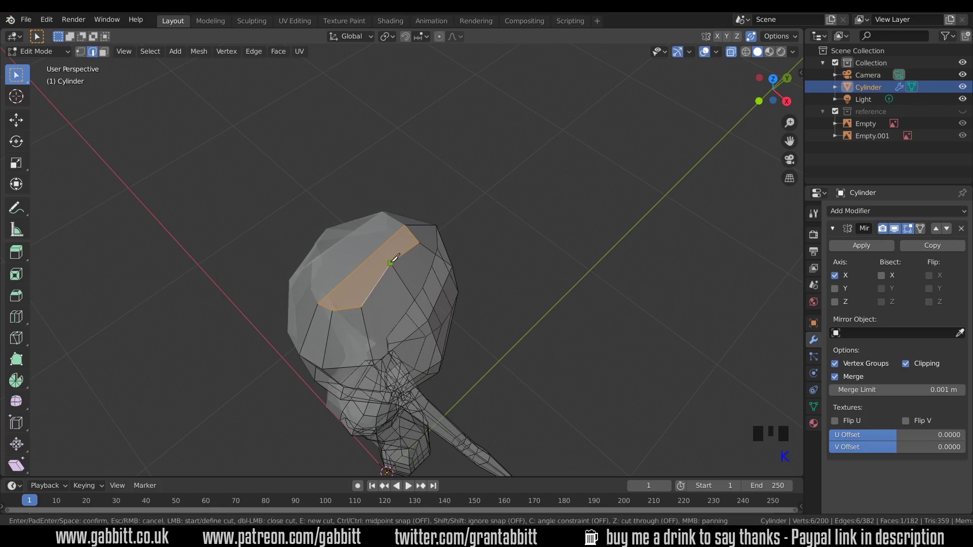
pyautogui.moveTo(376, 255); pyautogui.dragTo(447, 216, button='middle')
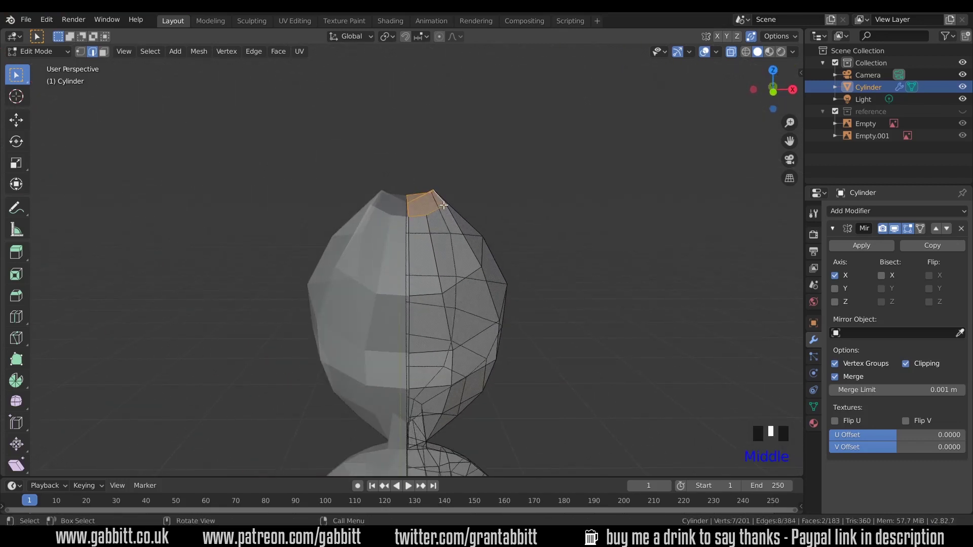
# - Slide the side vertex of the crown outward along its edge
pyautogui.press('1')
pyautogui.moveTo(459, 198); pyautogui.dragTo(450, 217, button='middle')
pyautogui.press('g')
pyautogui.press('g')
pyautogui.click(459, 199)
# - Raise the centre-line vertex of the crown along the Z axis
pyautogui.click(408, 197)
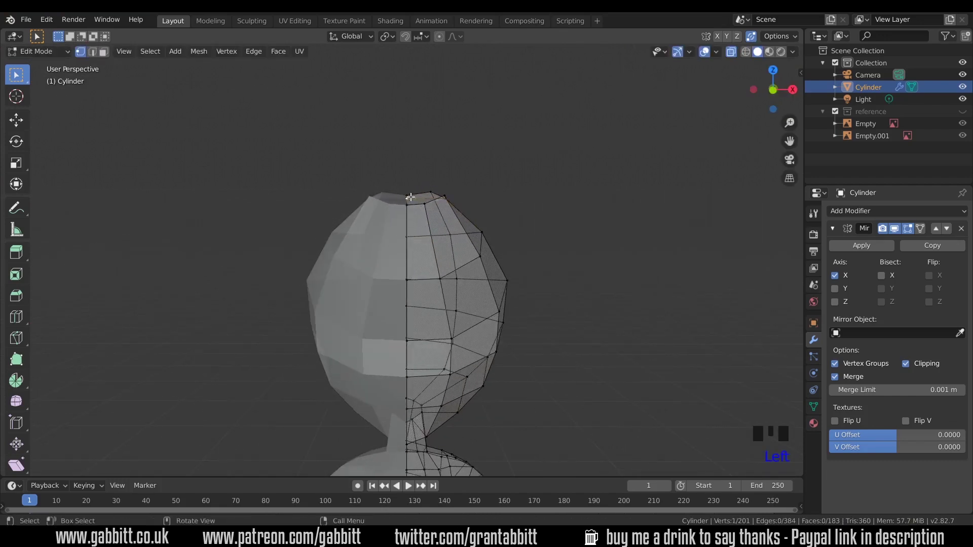
pyautogui.press('g')
pyautogui.press('z')
pyautogui.click(411, 187)
# - Slide the front corner vertex of the crown along its edge
pyautogui.moveTo(449, 219); pyautogui.dragTo(289, 288, button='middle')
pyautogui.click(392, 209)
pyautogui.press('g')
pyautogui.press('g')
pyautogui.click(383, 223)
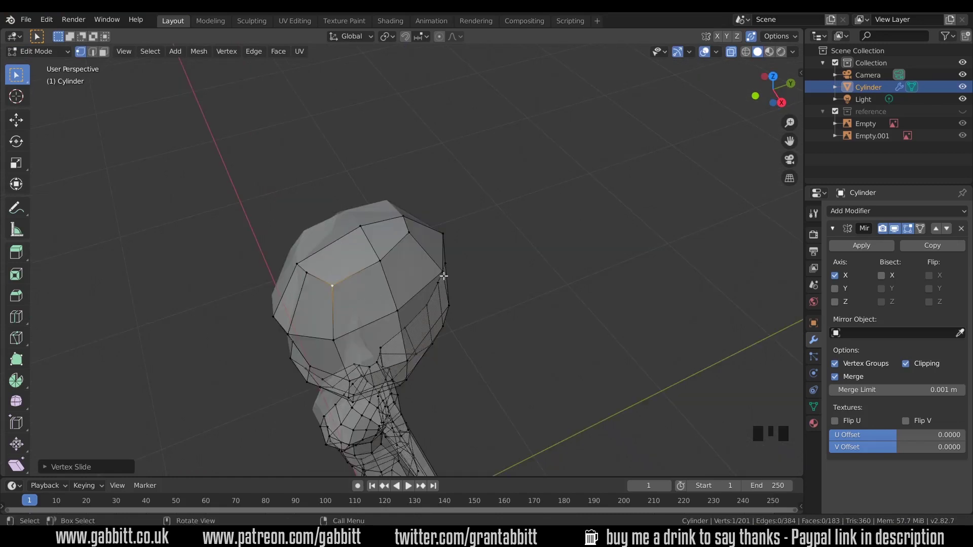
# - Knife-cut the front crown face from its front edge back to the crossing edge, alongside the centre line
pyautogui.moveTo(392, 286); pyautogui.dragTo(385, 282, button='middle')
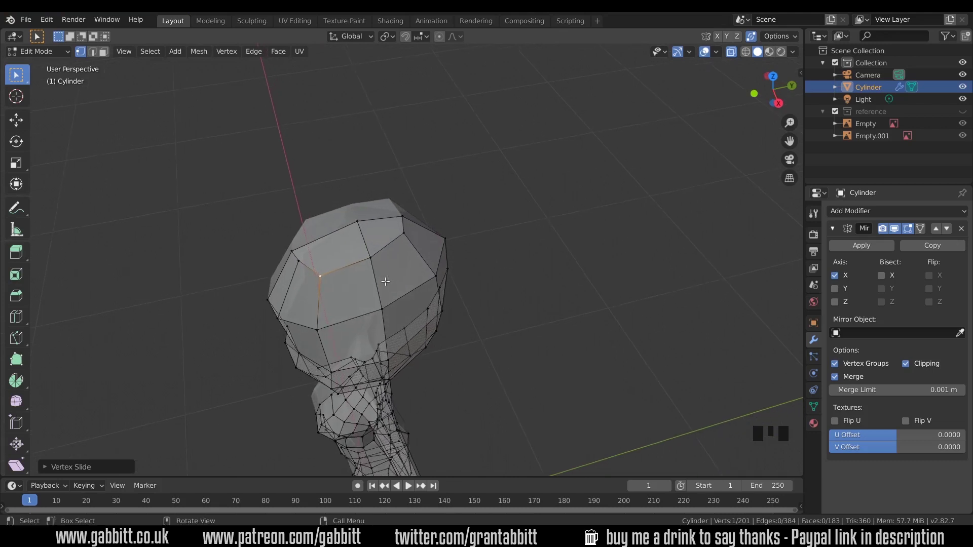
pyautogui.press('k')
pyautogui.click(300, 260)
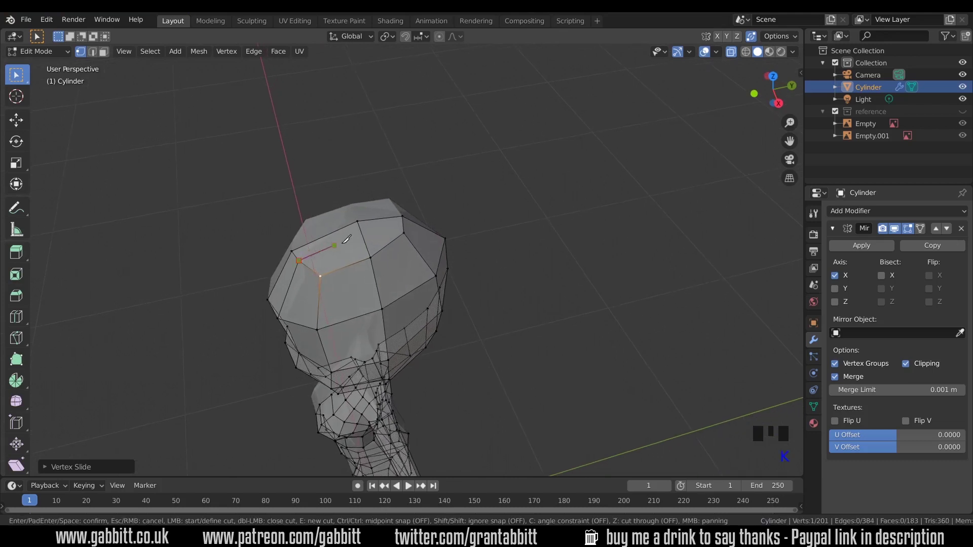
pyautogui.click(364, 237)
pyautogui.press('Return')
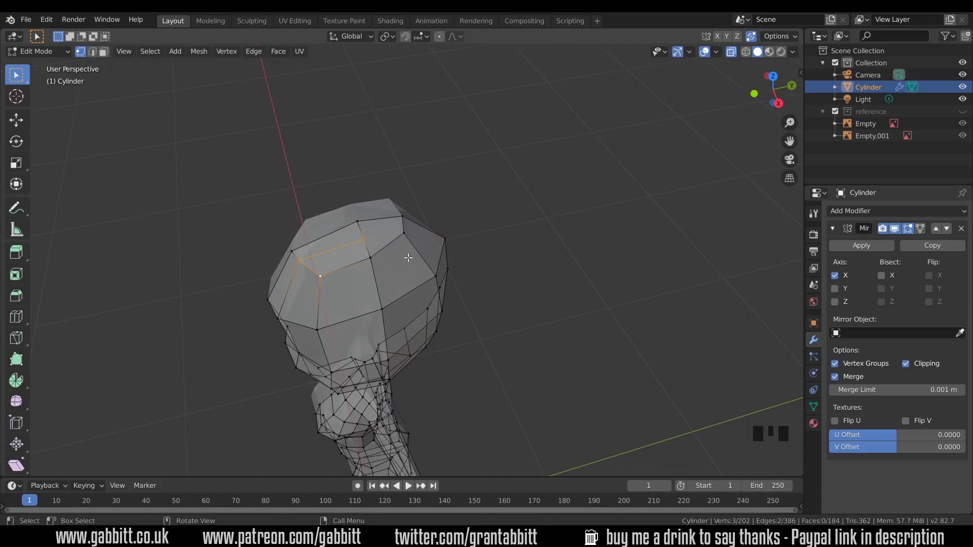
# - Smooth the rear outer vertex of the crown with Smooth Vertices
pyautogui.moveTo(397, 319); pyautogui.dragTo(384, 219, button='middle')
pyautogui.click(390, 201)
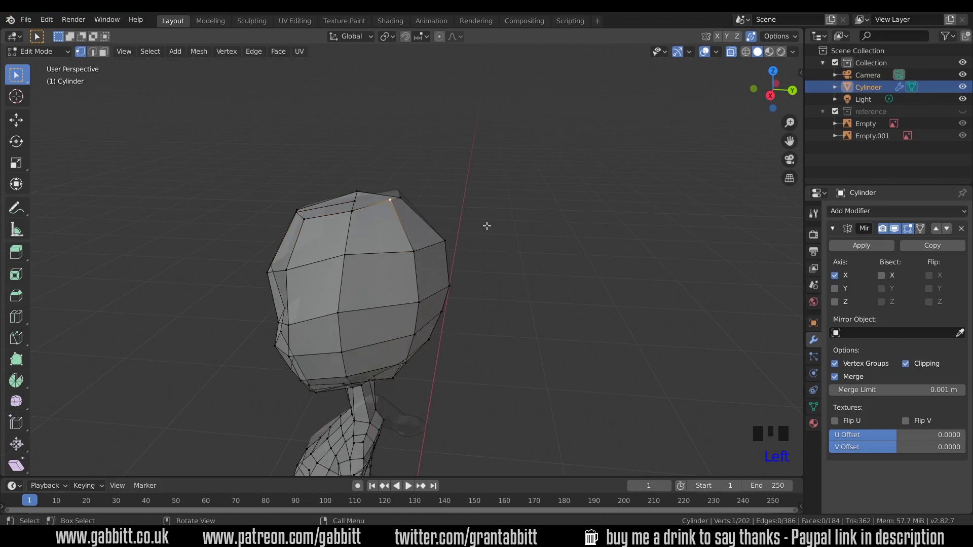
pyautogui.click(234, 52)
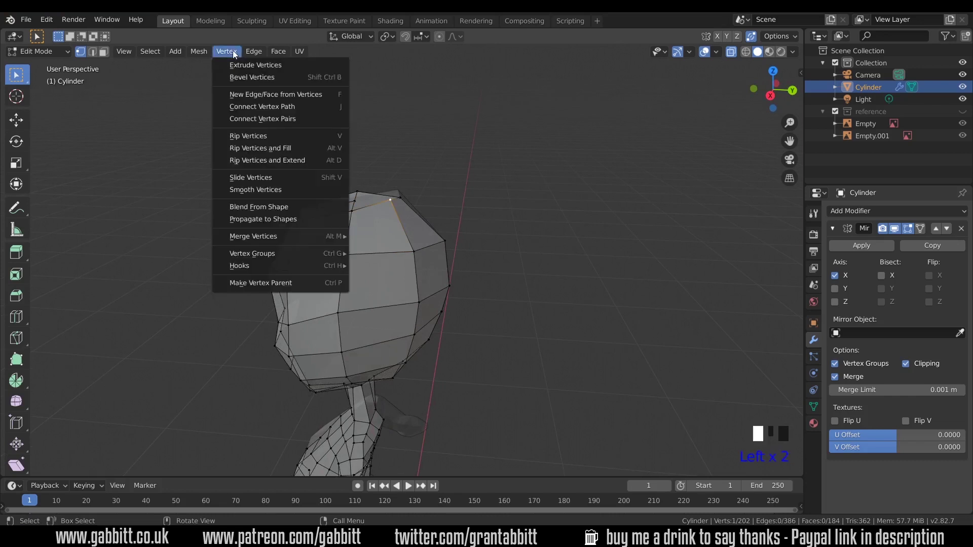
pyautogui.click(264, 186)
# - Show the front reference drawing and move the outer crown vertices outward toward the drawn head outline
pyautogui.moveTo(346, 209); pyautogui.dragTo(447, 209, button='middle')
pyautogui.press('KP_1')
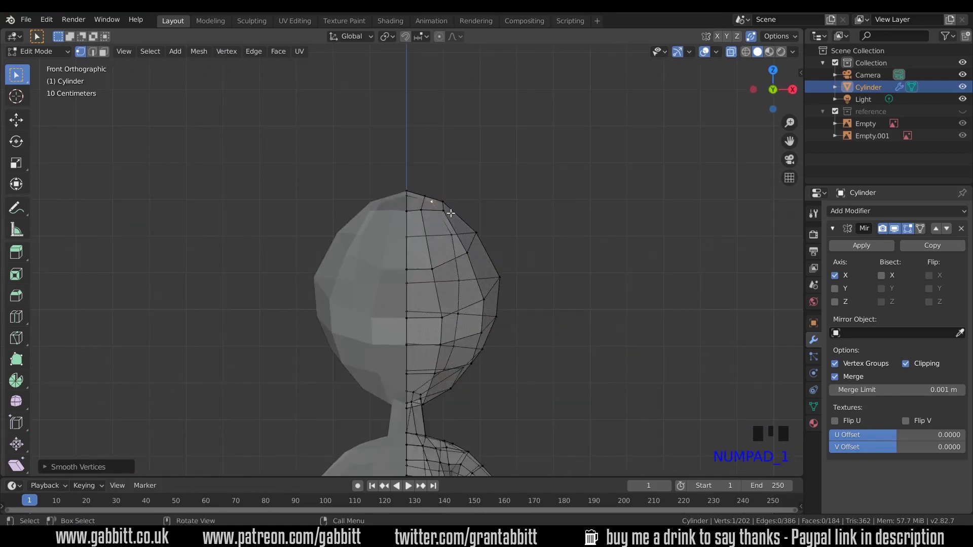
pyautogui.click(962, 111)
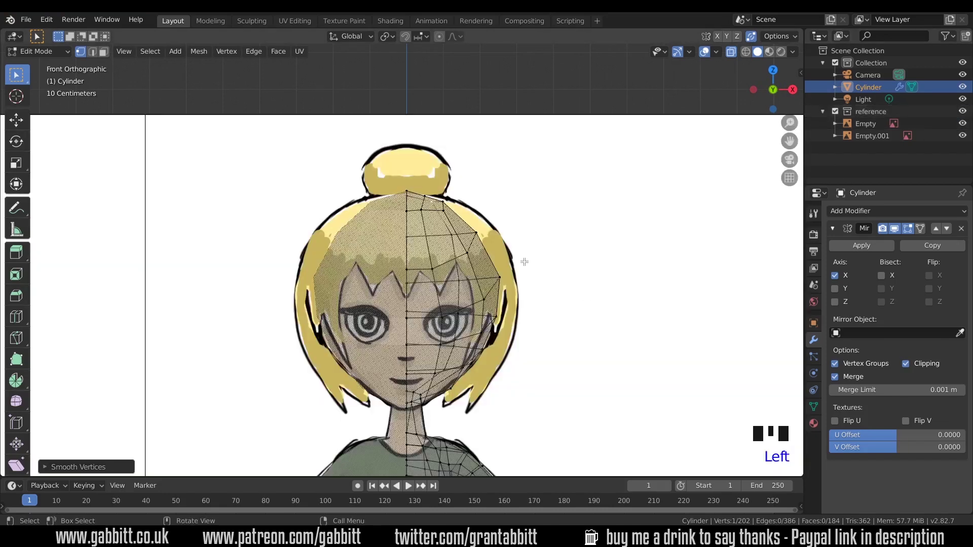
pyautogui.click(441, 199)
pyautogui.press('g')
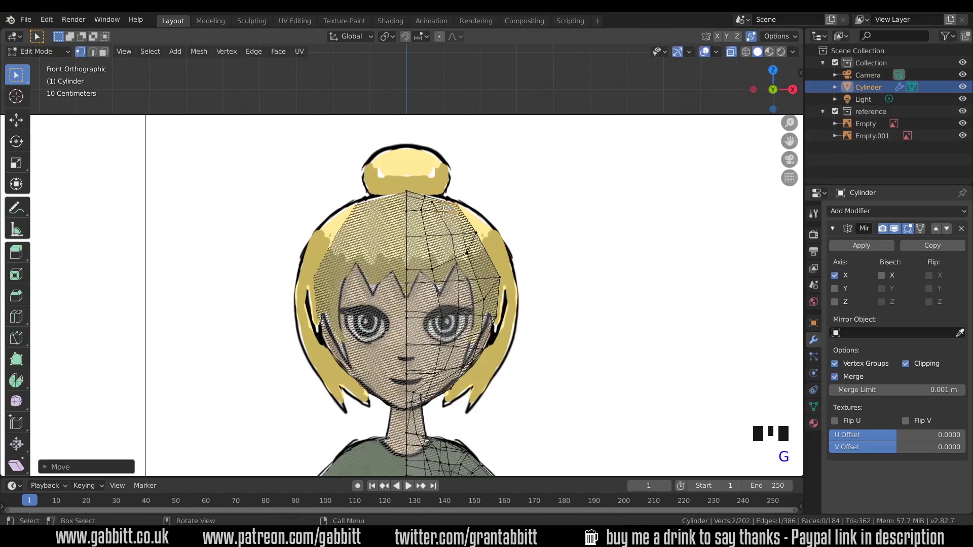
pyautogui.press('g')
pyautogui.click(447, 226)
# - Slide the inner front crown vertex outward along its edge
pyautogui.press('g')
pyautogui.press('g')
pyautogui.click(476, 254)
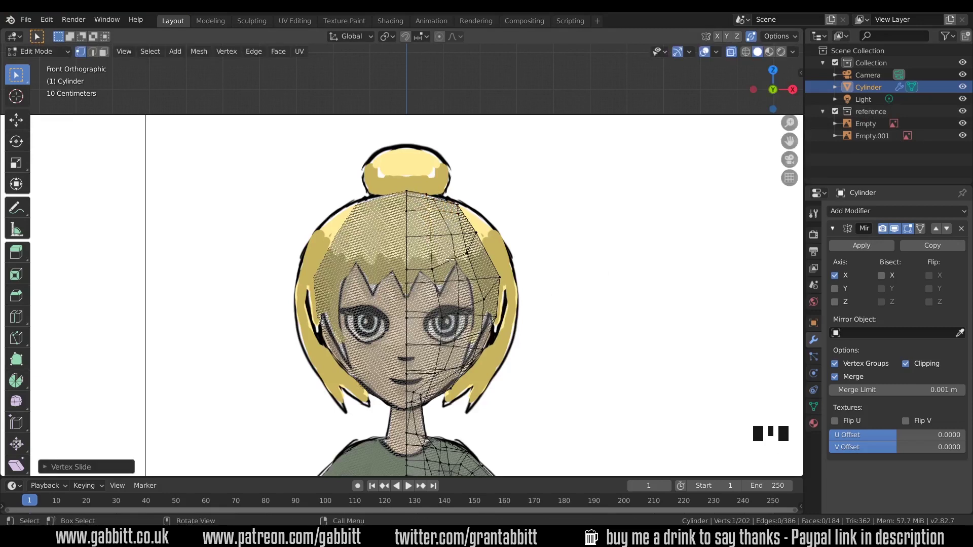
# - Smooth the front outer corner vertex of the crown with Smooth Vertices
pyautogui.moveTo(583, 311); pyautogui.dragTo(504, 253, button='middle')
pyautogui.click(427, 213)
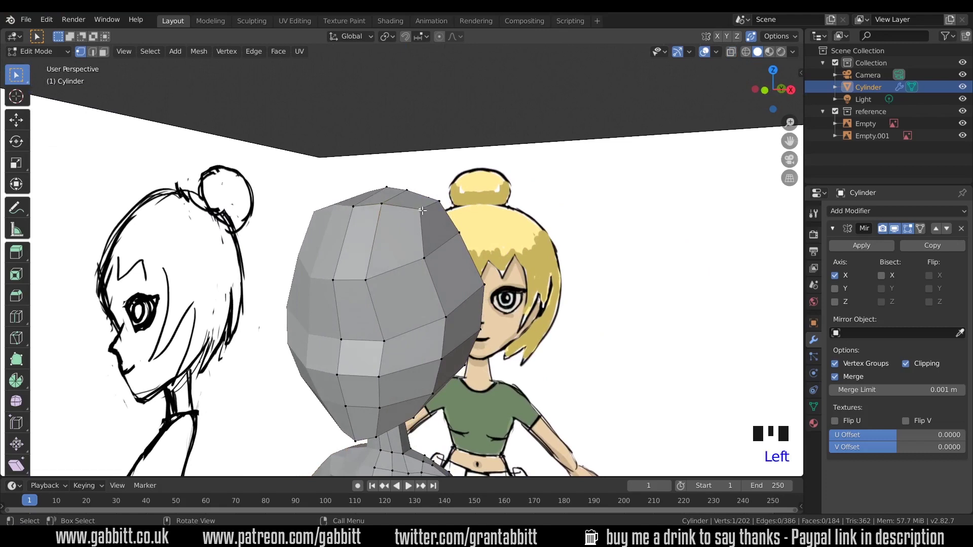
pyautogui.moveTo(427, 213); pyautogui.dragTo(487, 223, button='middle')
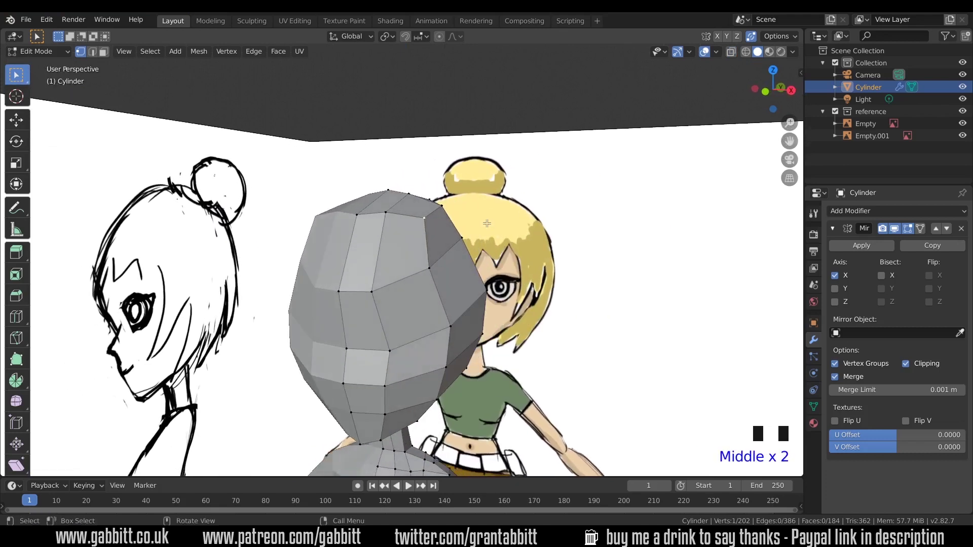
pyautogui.click(226, 52)
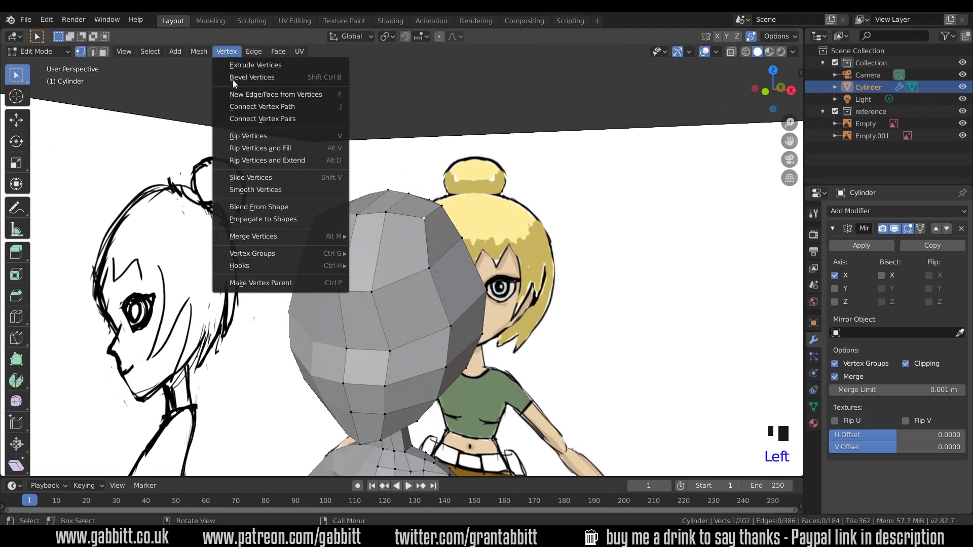
pyautogui.click(256, 190)
# - Make the mesh see-through in front view and knife-cut the drawn eye's outline into the face
pyautogui.moveTo(558, 236); pyautogui.dragTo(554, 216, button='middle')
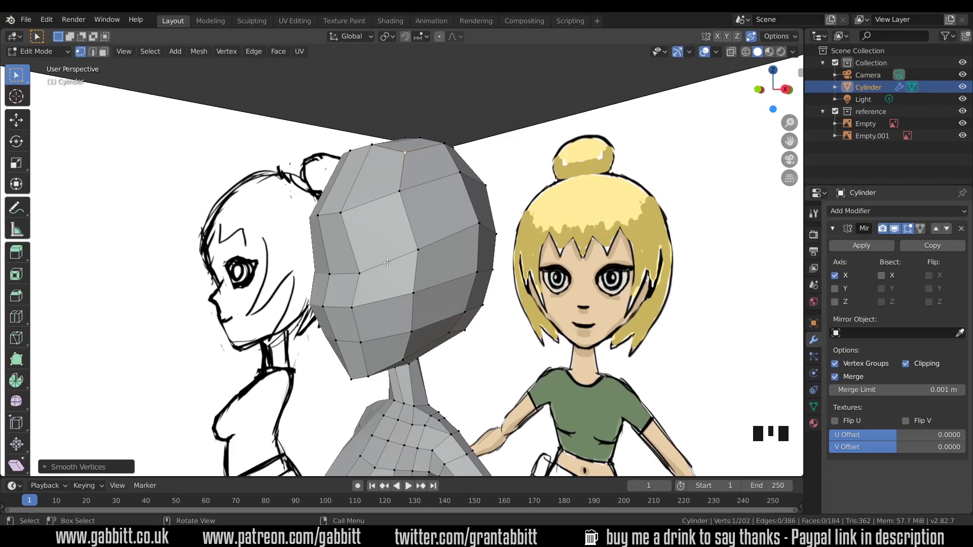
pyautogui.press('KP_1')
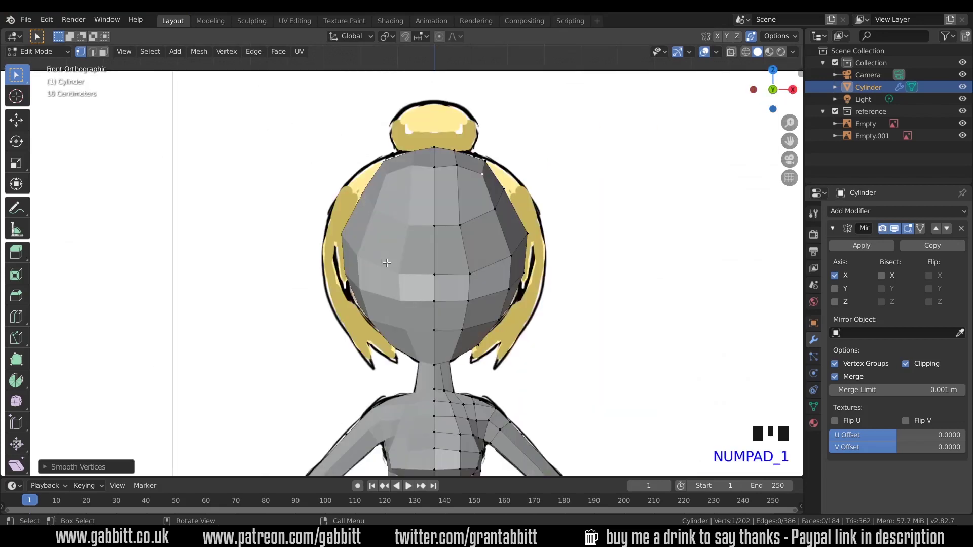
pyautogui.click(730, 51)
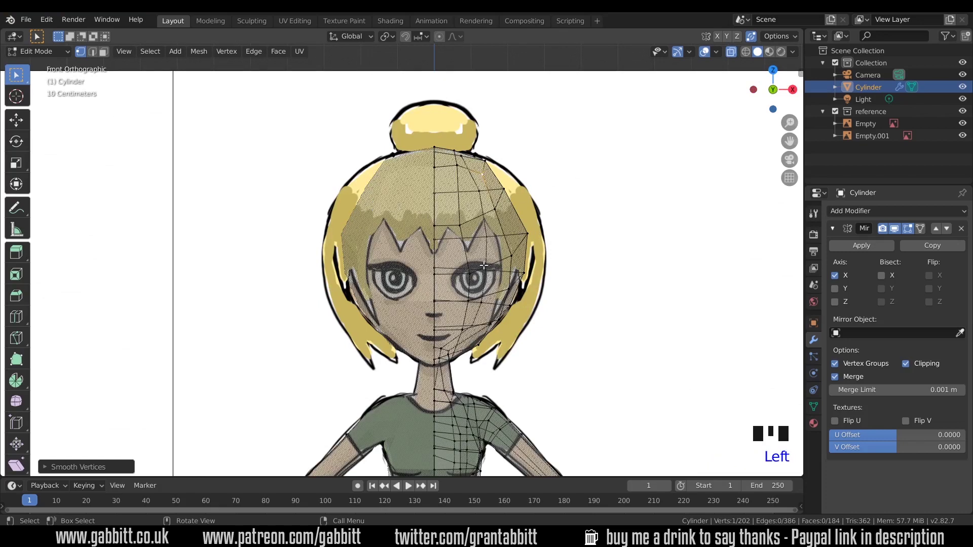
pyautogui.press('k')
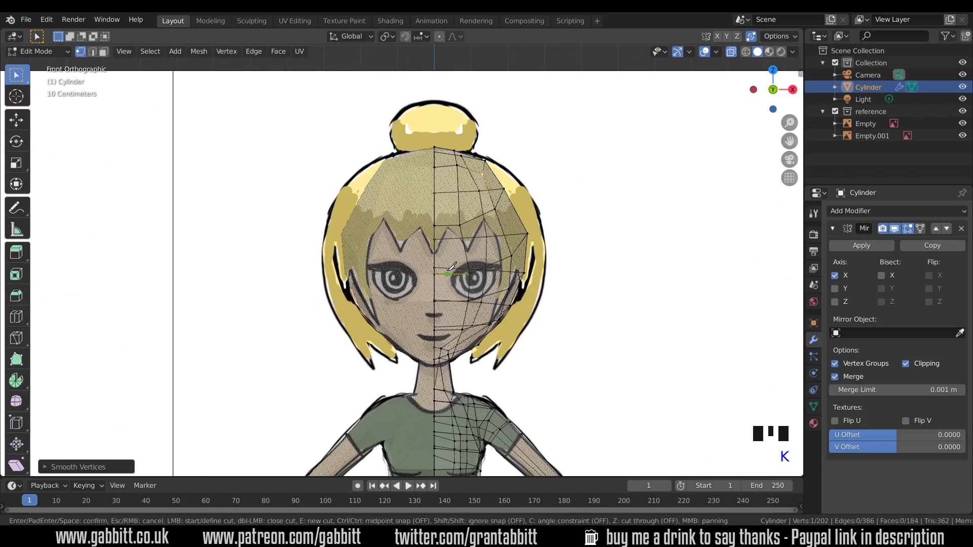
pyautogui.click(452, 274)
pyautogui.click(467, 263)
pyautogui.click(491, 264)
pyautogui.click(499, 266)
pyautogui.click(484, 296)
pyautogui.click(455, 291)
pyautogui.click(452, 274)
pyautogui.press('Return')
pyautogui.moveTo(488, 299); pyautogui.dragTo(450, 298, button='middle')
# - Try to lower the selected centre-line vertices toward the drawn nose, and undo that move
pyautogui.press('KP_1')
pyautogui.scroll(2, 466, 327)
pyautogui.click(450, 297)
pyautogui.press('g')
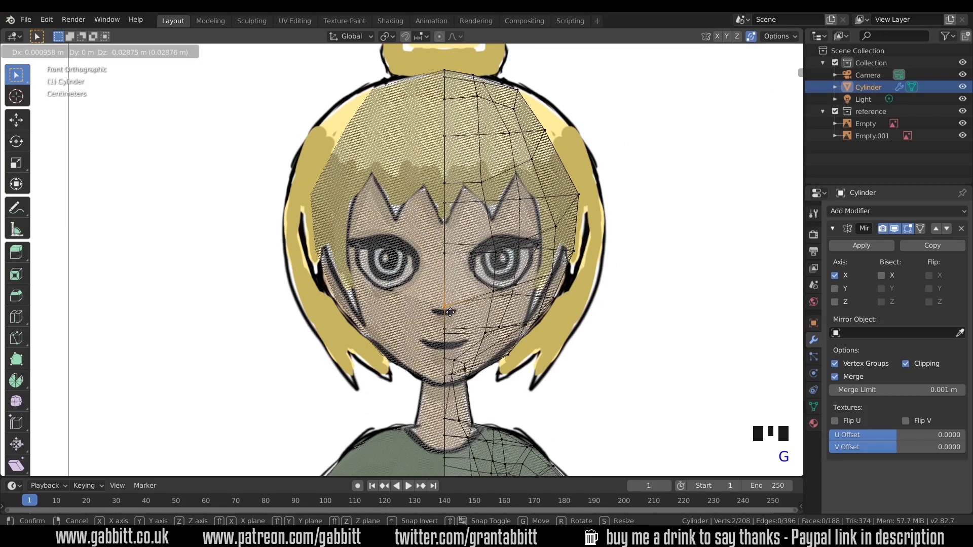
pyautogui.click(450, 311)
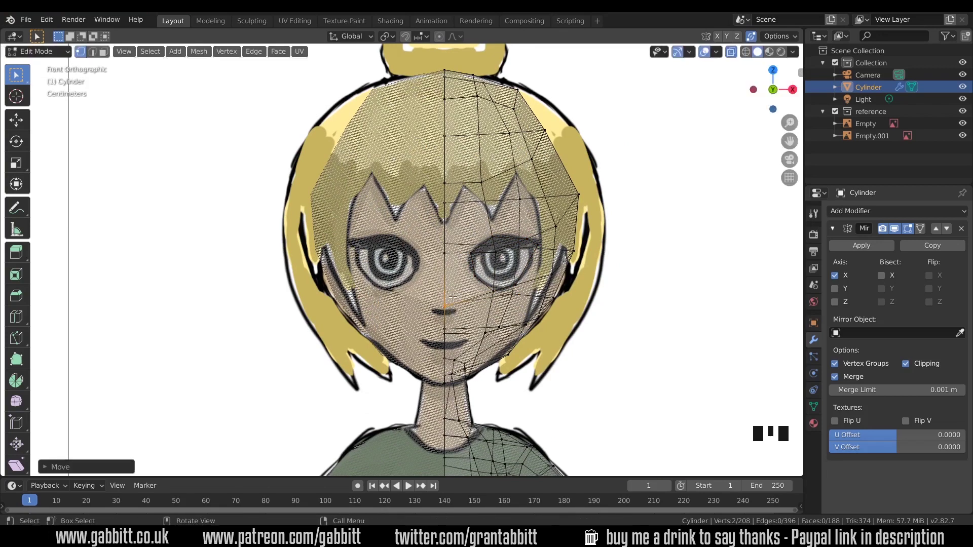
pyautogui.hotkey('ctrl', 'z')
# - Select only the face's front centre-line vertex and move it down to the drawn nose in front view
pyautogui.moveTo(453, 297); pyautogui.dragTo(461, 290, button='middle')
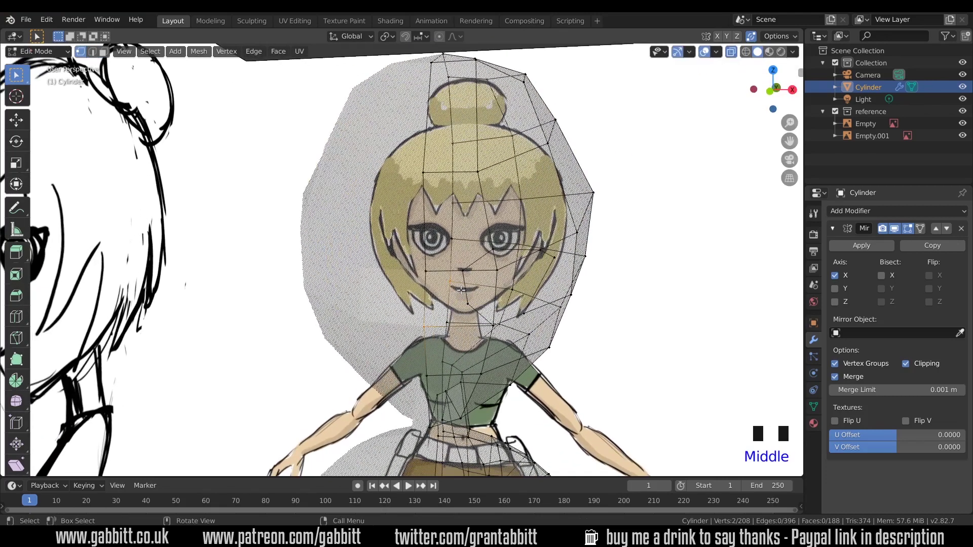
pyautogui.click(449, 323)
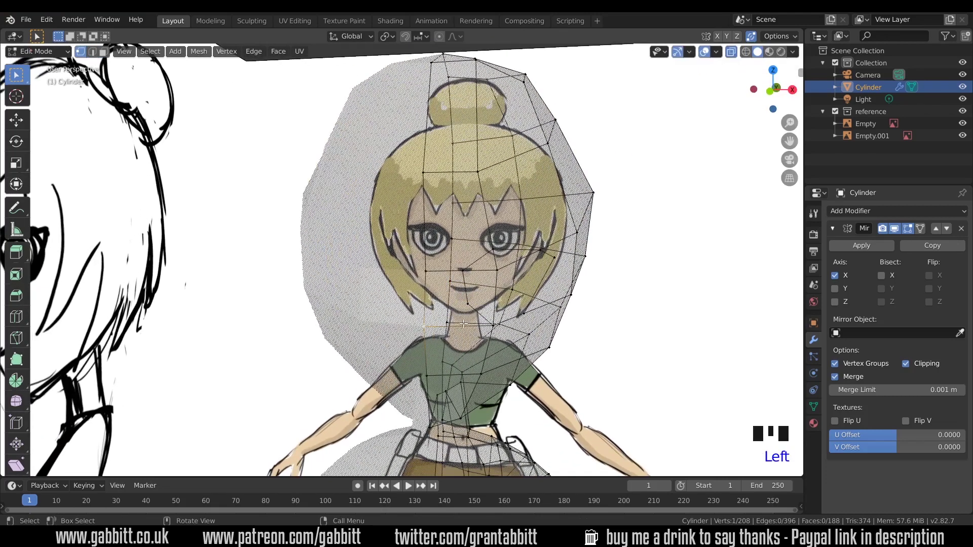
pyautogui.press('KP_1')
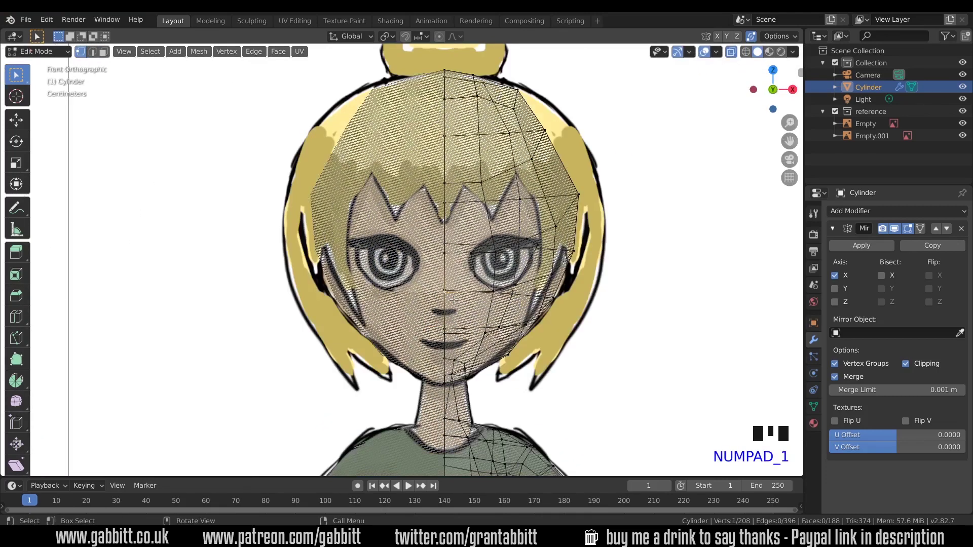
pyautogui.press('g')
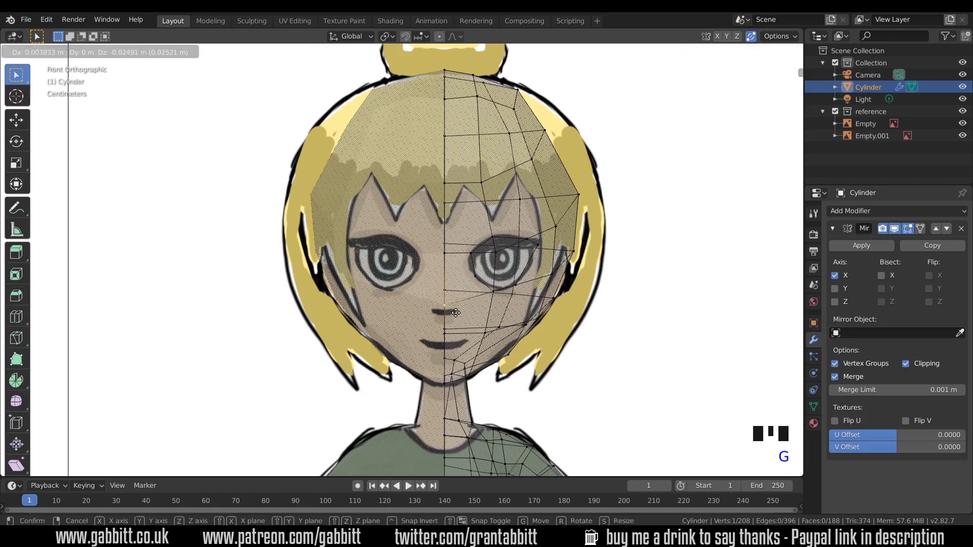
pyautogui.click(455, 313)
# - Knife-cut a half-nose triangle beside the centre line, from the nose bridge out to the nostril and back
pyautogui.press('k')
pyautogui.click(445, 279)
pyautogui.click(463, 299)
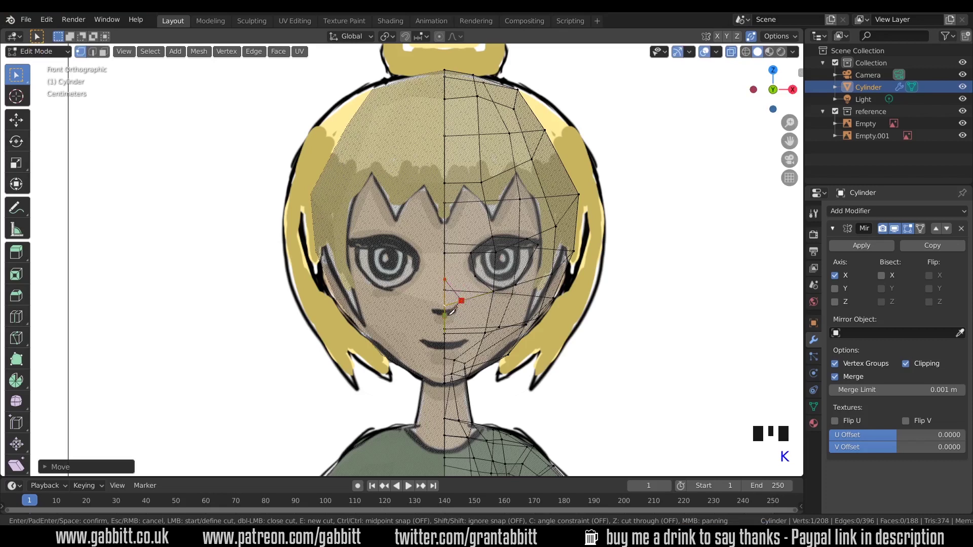
pyautogui.press('Return')
# - Pull the nose tip vertex forward and adjust the nose underside to match the side drawing's profile
pyautogui.moveTo(454, 315); pyautogui.dragTo(274, 315, button='middle')
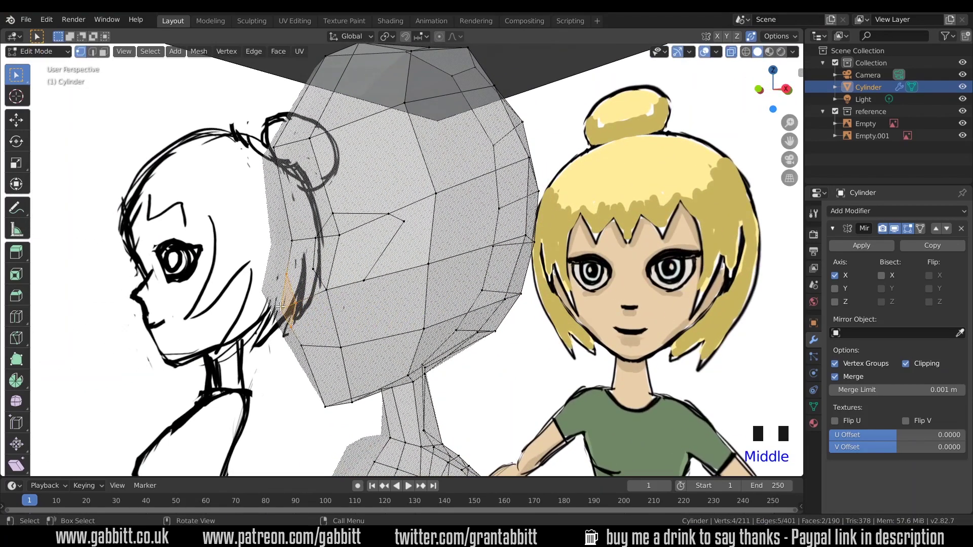
pyautogui.click(320, 311)
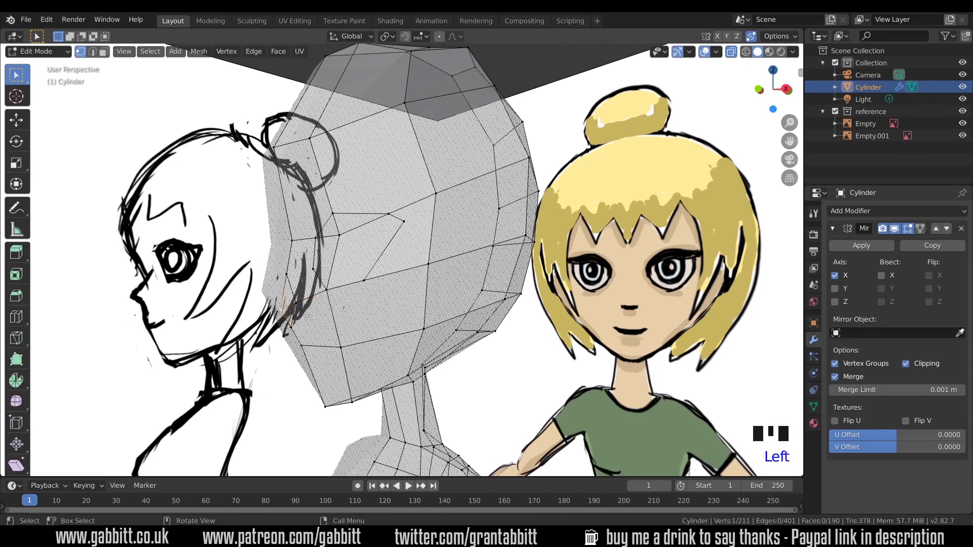
pyautogui.press('g')
pyautogui.click(302, 318)
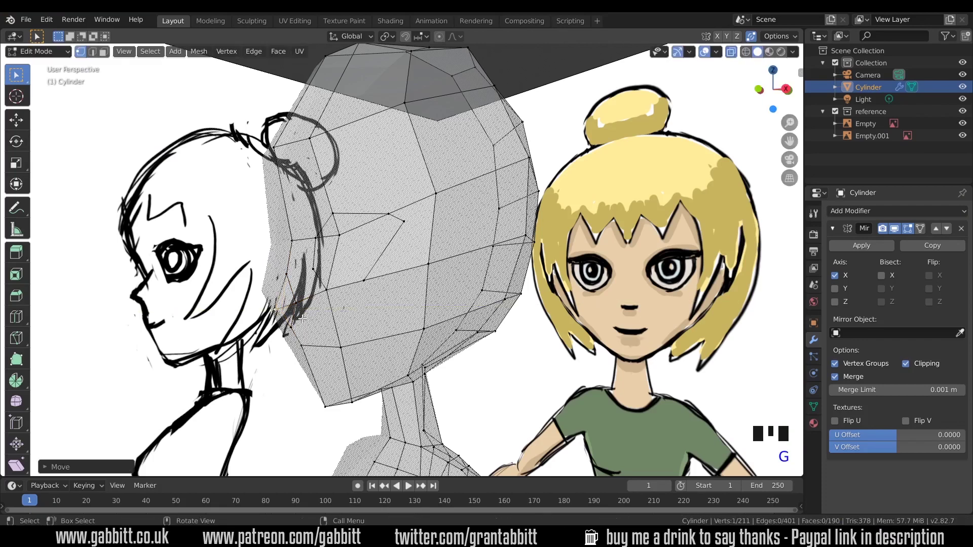
pyautogui.press('KP_3')
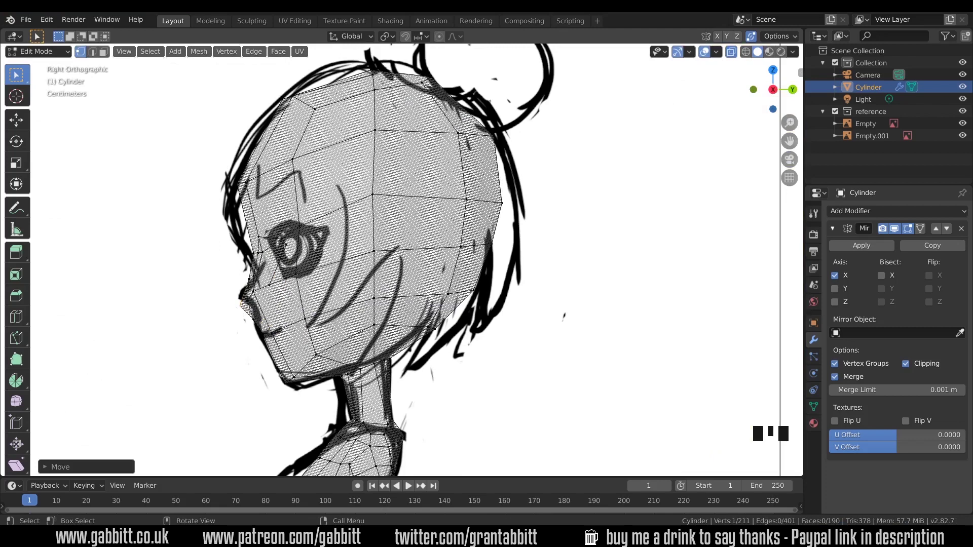
pyautogui.press('g')
pyautogui.click(248, 301)
pyautogui.press('g')
pyautogui.click(252, 308)
pyautogui.press('g')
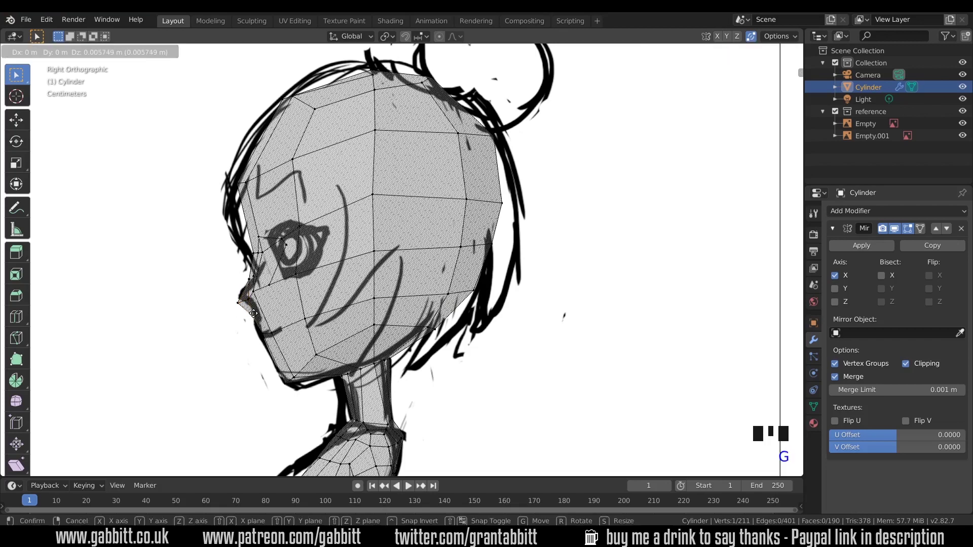
pyautogui.click(252, 308)
# - Move the centre-line vertex below the nose down to the drawn mouth in front view
pyautogui.moveTo(337, 307); pyautogui.dragTo(384, 301, button='middle')
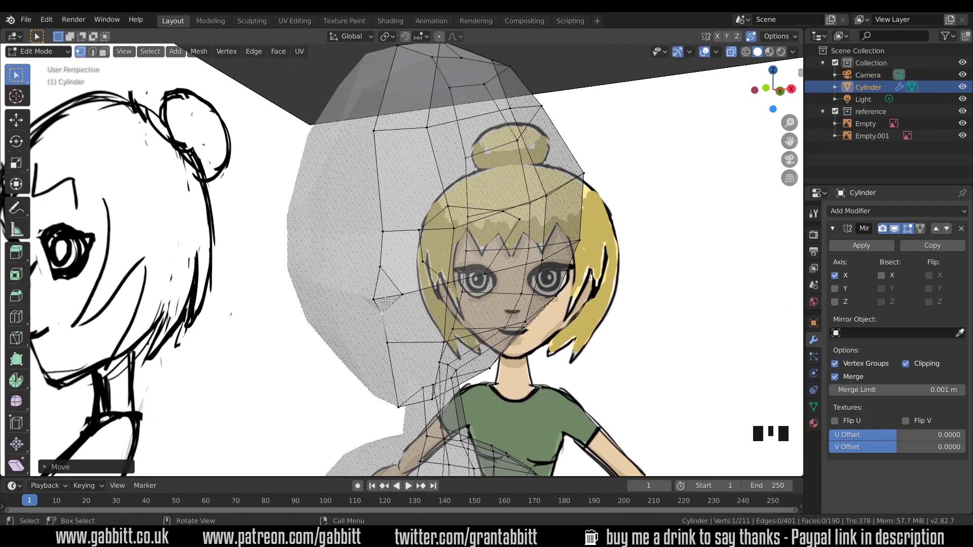
pyautogui.press('KP_1')
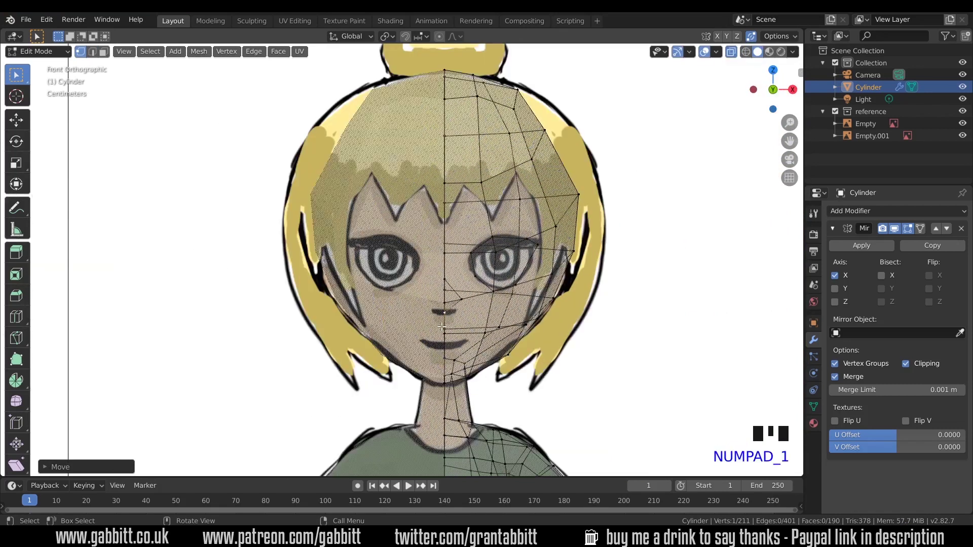
pyautogui.click(450, 336)
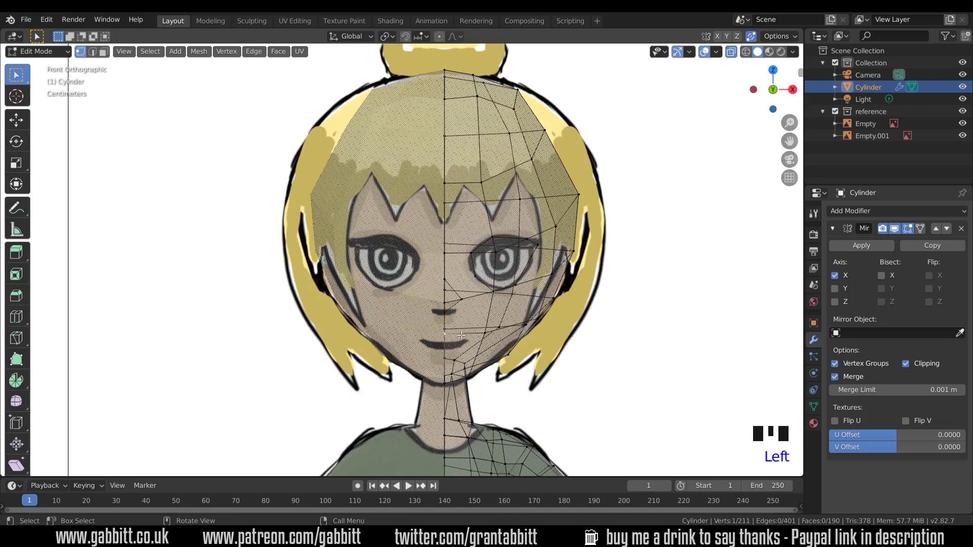
pyautogui.press('g')
pyautogui.click(465, 341)
pyautogui.moveTo(527, 345); pyautogui.dragTo(479, 335, button='middle')
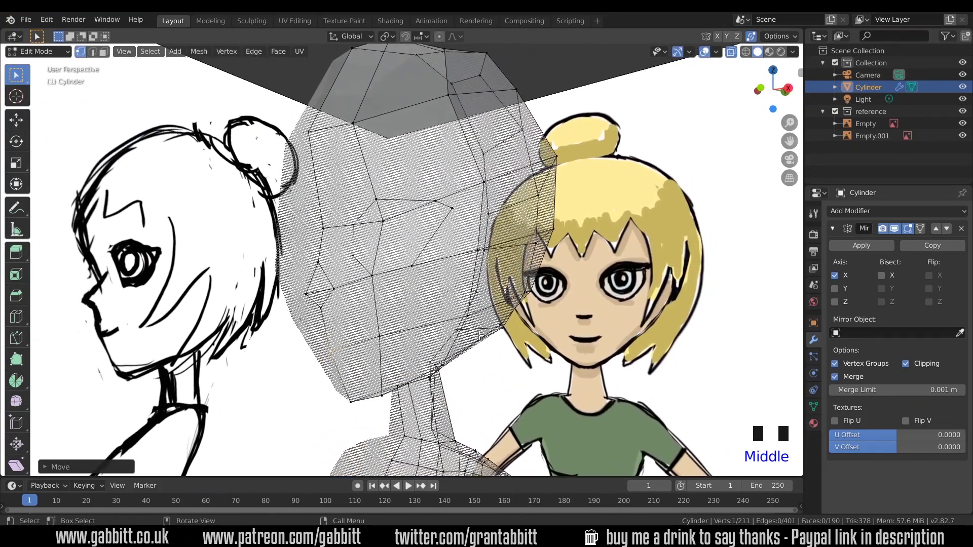
# - Knife-cut the half-mouth outline along the drawn lips and check the face as a solid surface
pyautogui.press('KP_1')
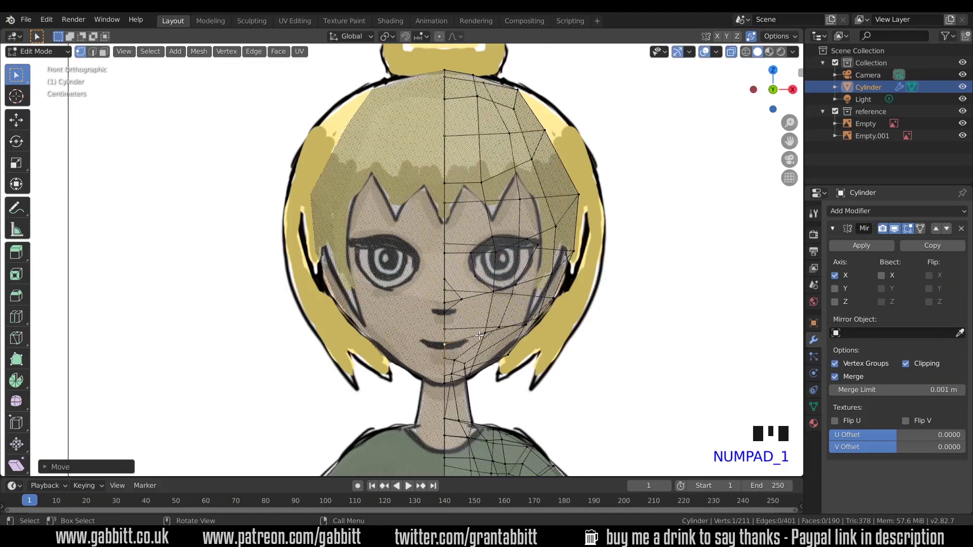
pyautogui.press('k')
pyautogui.click(449, 347)
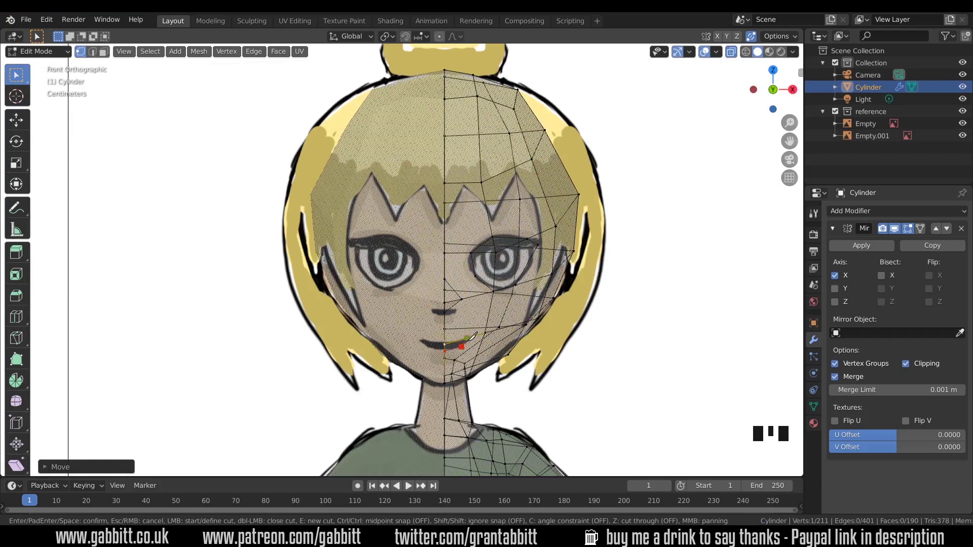
pyautogui.press('Return')
pyautogui.scroll(-2, 567, 339)
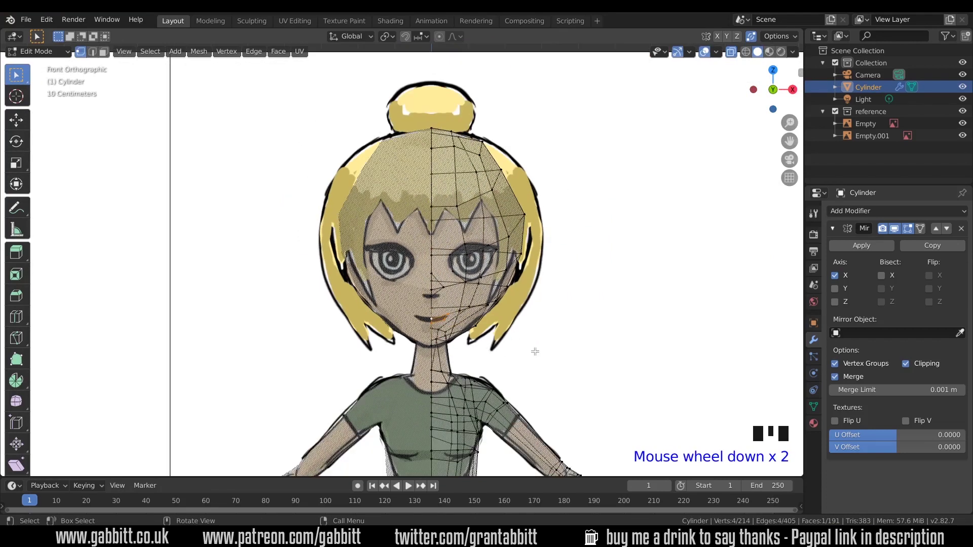
pyautogui.click(614, 249)
pyautogui.moveTo(615, 250); pyautogui.dragTo(655, 181, button='middle')
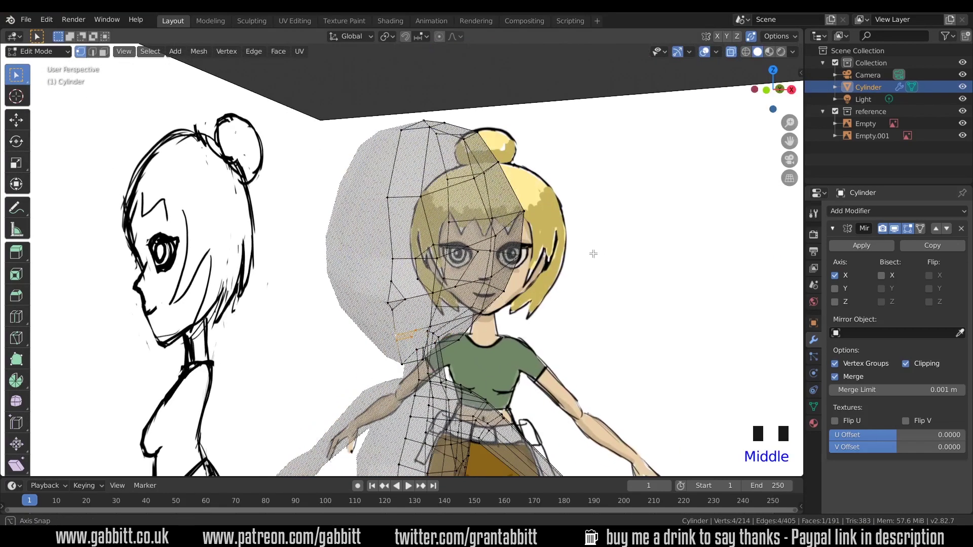
pyautogui.click(732, 60)
pyautogui.click(731, 59)
pyautogui.moveTo(522, 309); pyautogui.dragTo(414, 290, button='middle')
# - Knife-cut the zigzag fringe line across the forehead, following the see-through front reference drawing
pyautogui.press('KP_1')
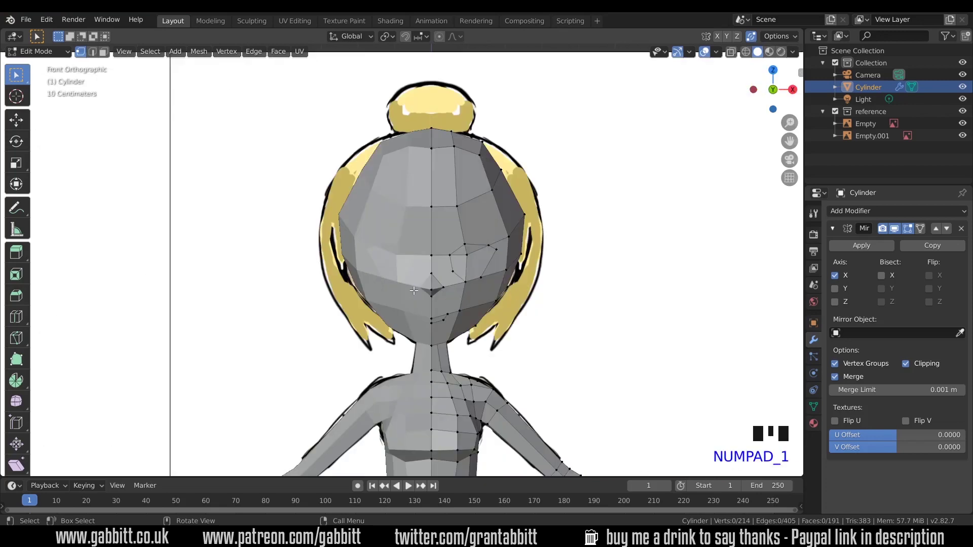
pyautogui.click(731, 53)
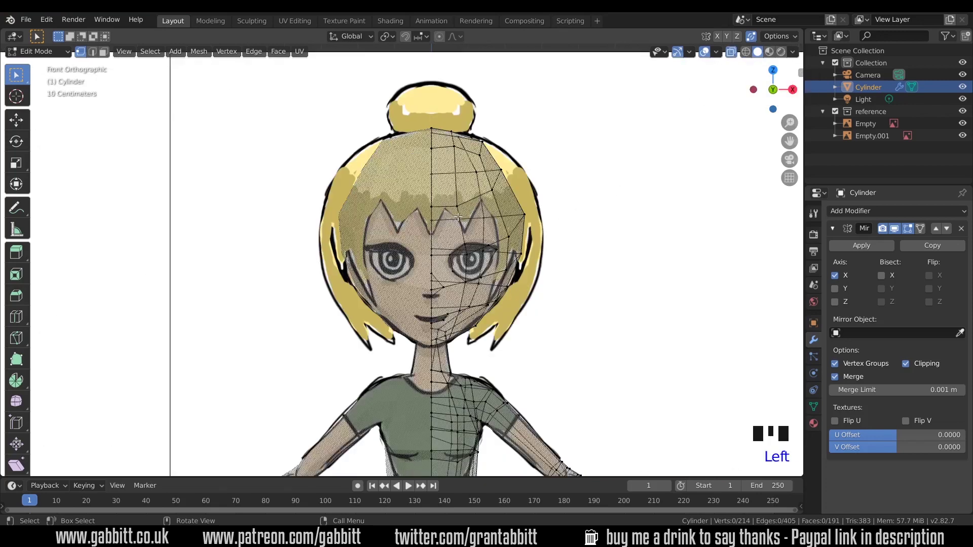
pyautogui.press('k')
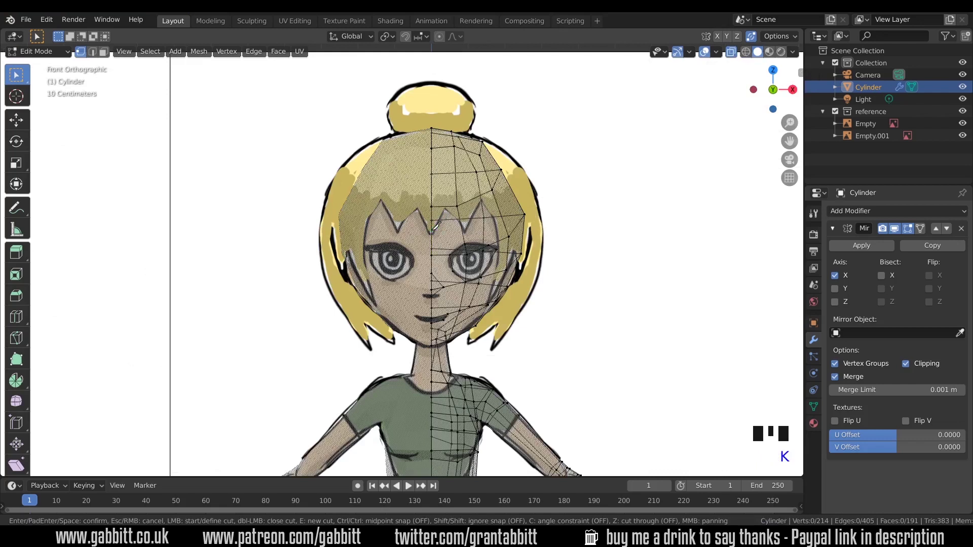
pyautogui.click(432, 231)
pyautogui.click(445, 206)
pyautogui.click(462, 231)
pyautogui.click(481, 200)
pyautogui.press('Return')
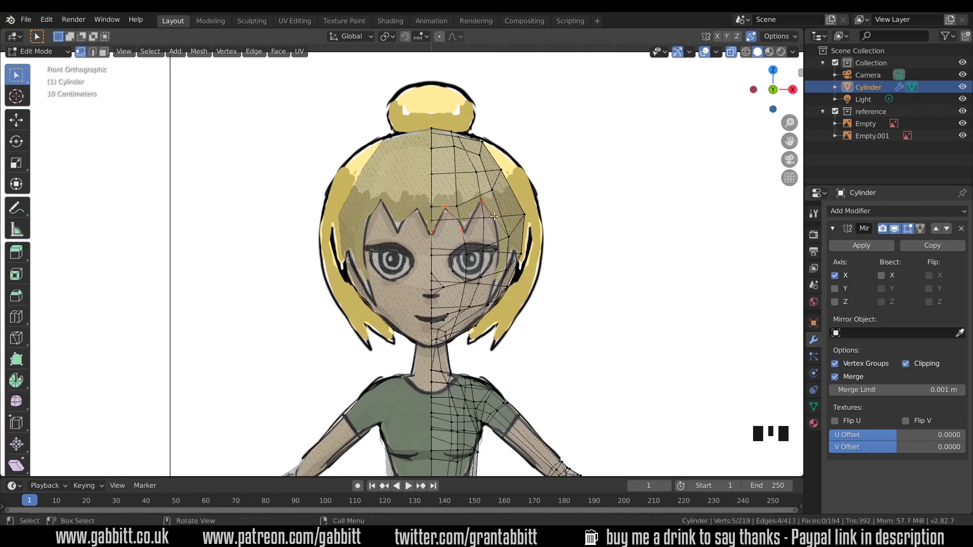
# - Knife-cut the side hairline from the fringe's end around the cheek strand and behind it, following the side drawing
pyautogui.moveTo(571, 249); pyautogui.dragTo(475, 257, button='middle')
pyautogui.press('KP_3')
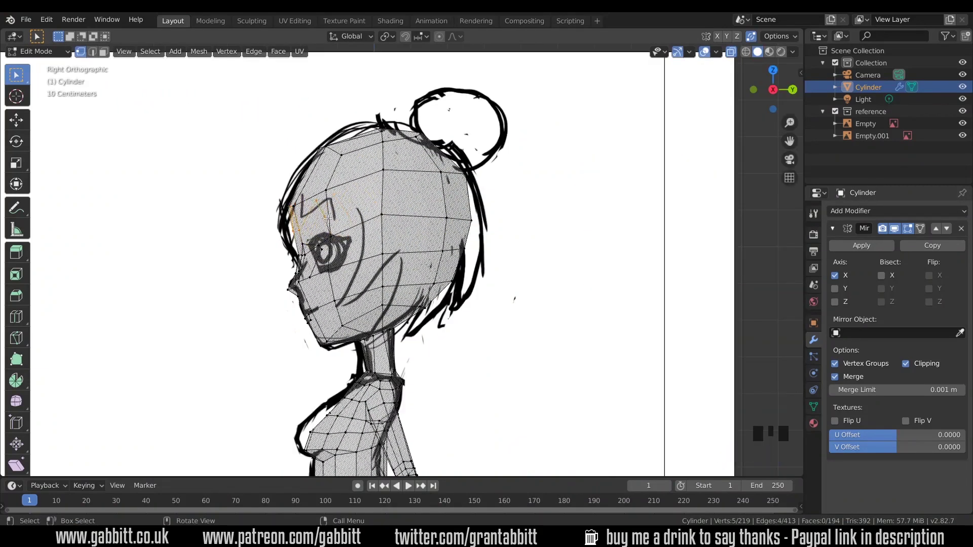
pyautogui.press('k')
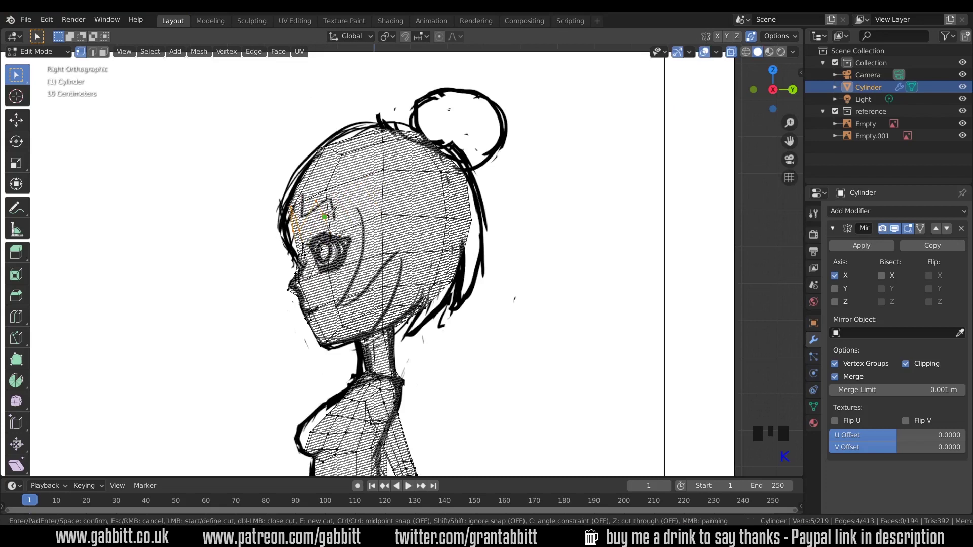
pyautogui.click(325, 217)
pyautogui.click(355, 208)
pyautogui.click(362, 223)
pyautogui.click(360, 261)
pyautogui.click(334, 301)
pyautogui.click(370, 281)
pyautogui.click(382, 265)
pyautogui.click(400, 253)
pyautogui.click(398, 286)
pyautogui.click(391, 305)
pyautogui.press('Return')
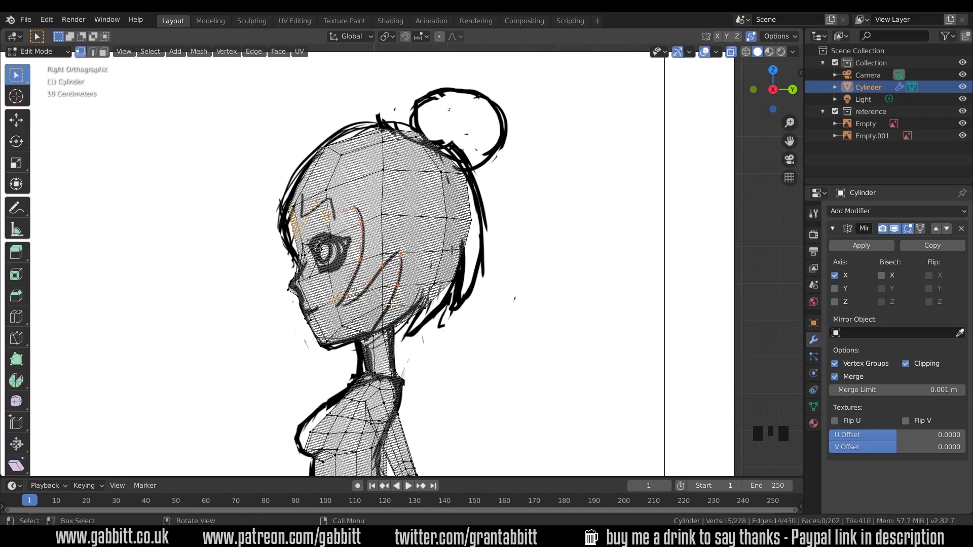
# - Show the head as solid and knife-cut the hairline onward from its lower end under the head to the neck
pyautogui.click(731, 51)
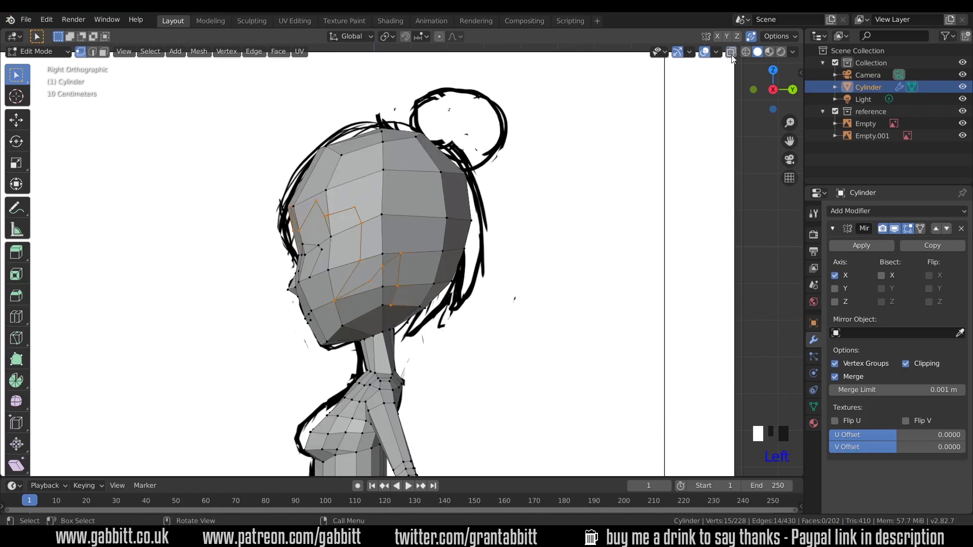
pyautogui.moveTo(388, 285); pyautogui.dragTo(393, 254, button='middle')
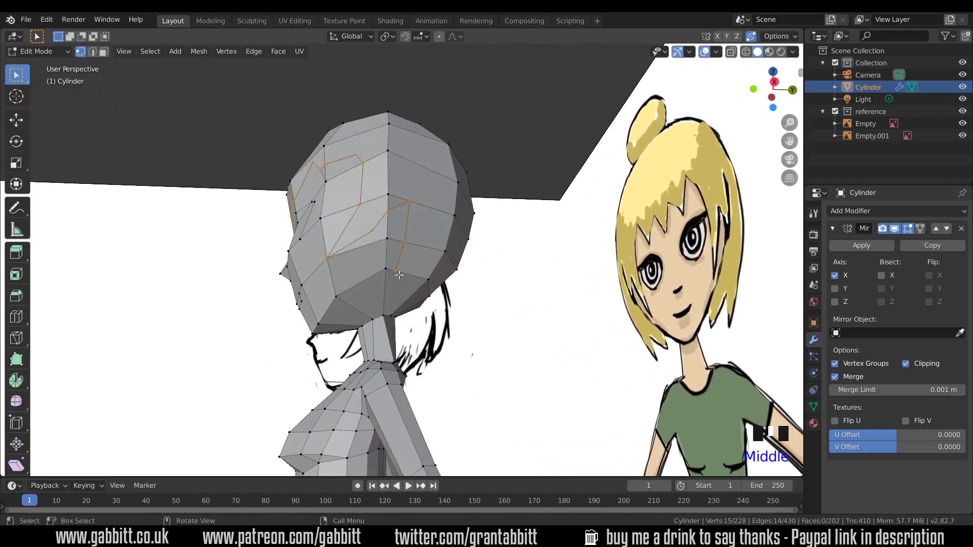
pyautogui.press('k')
pyautogui.click(395, 271)
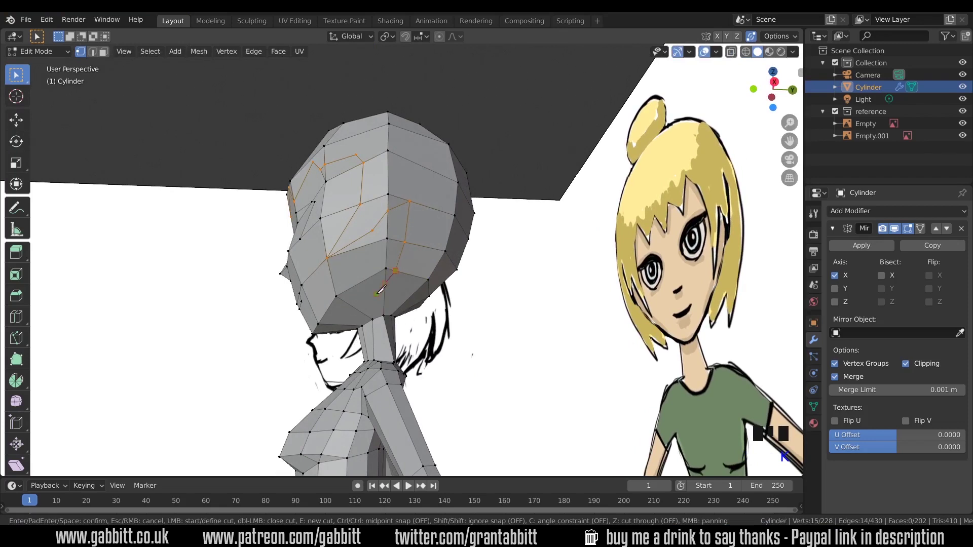
pyautogui.click(374, 295)
pyautogui.click(384, 315)
pyautogui.press('Return')
pyautogui.moveTo(403, 298); pyautogui.dragTo(428, 297, button='middle')
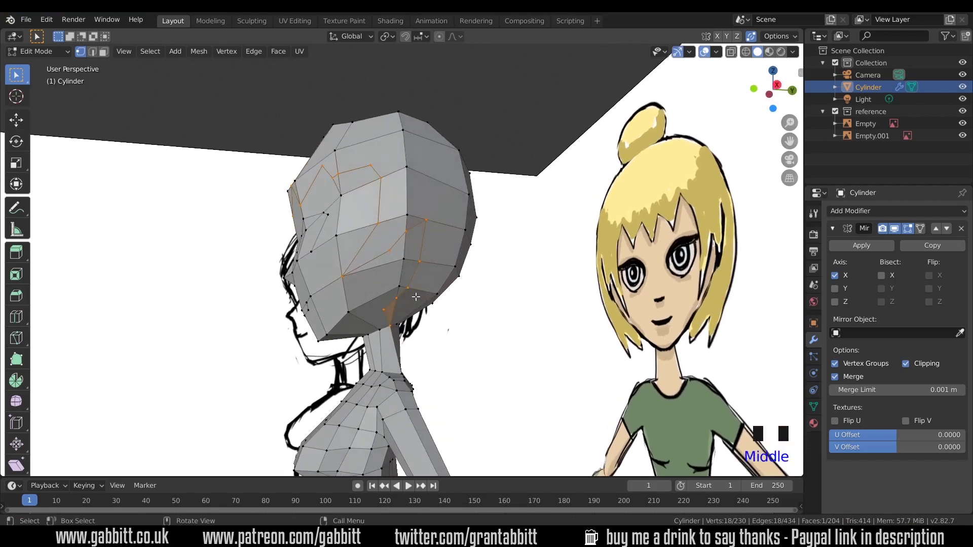
# - Slide the two stray vertices at the hairline's lower end near the neck onto neighbouring vertices to merge them
pyautogui.scroll(2, 384, 298)
pyautogui.click(357, 299)
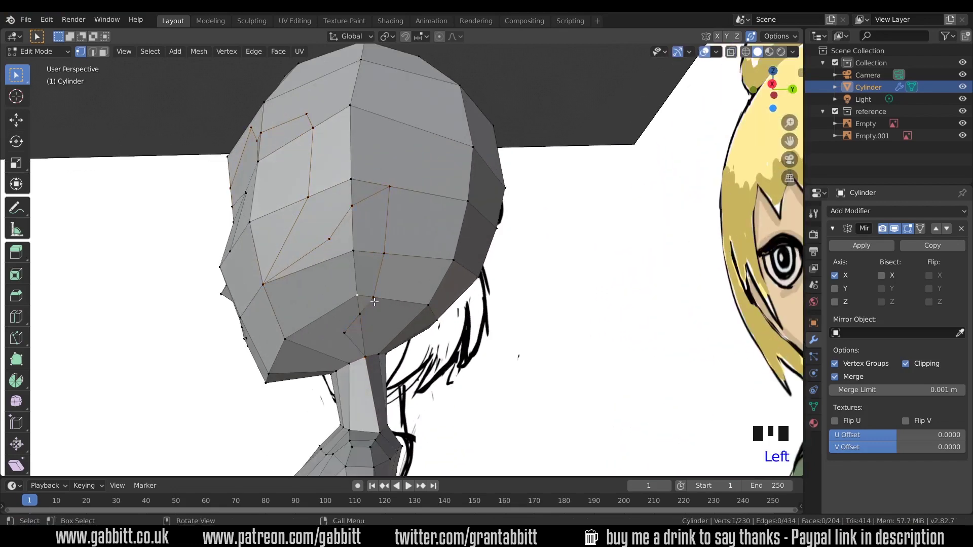
pyautogui.moveTo(358, 299); pyautogui.dragTo(368, 299, button='middle')
pyautogui.press('g')
pyautogui.press('g')
pyautogui.click(374, 319)
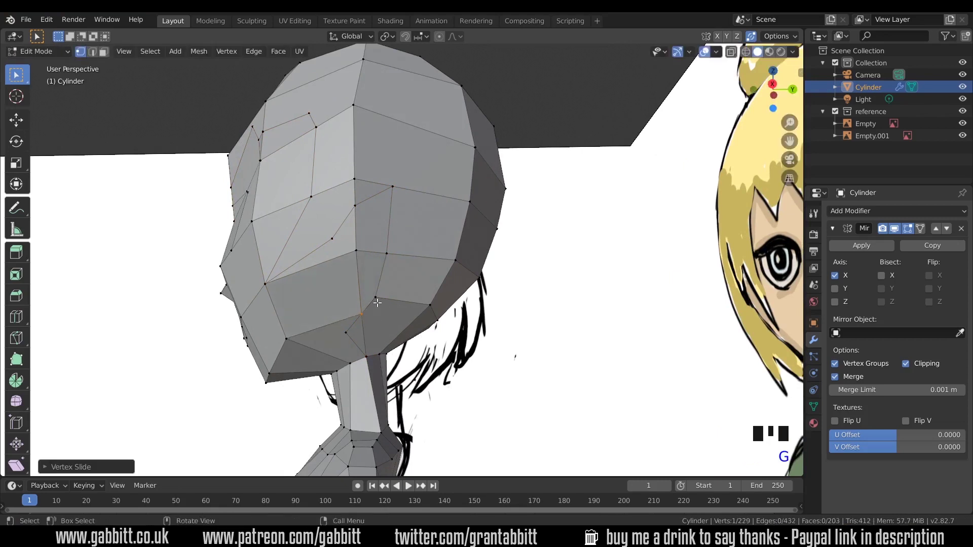
pyautogui.press('g')
pyautogui.press('g')
pyautogui.click(395, 318)
# - Knife-cut an edge from the outer fringe notch to the corner vertex below it, closing the outer fringe tooth
pyautogui.moveTo(395, 318); pyautogui.dragTo(454, 274, button='middle')
pyautogui.click(419, 147)
pyautogui.press('k')
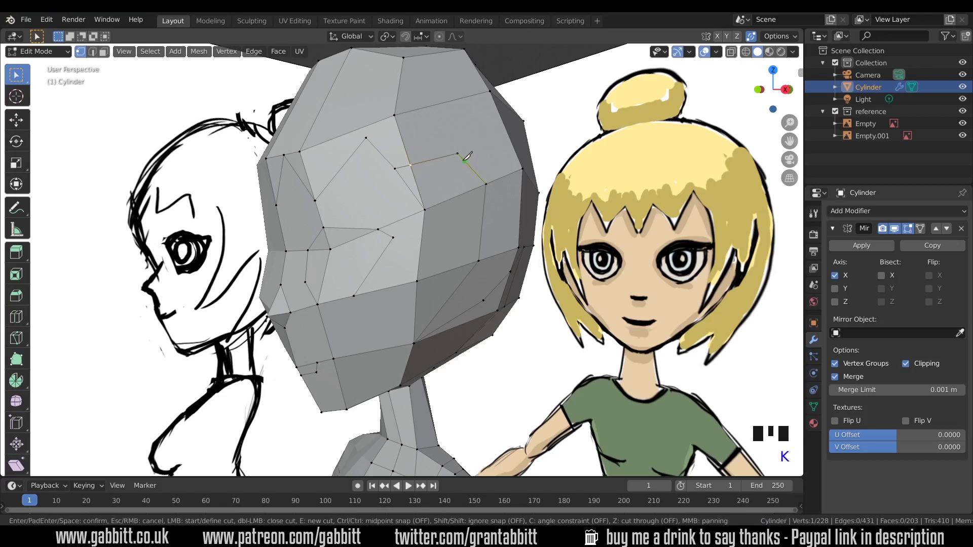
pyautogui.click(457, 153)
pyautogui.click(425, 208)
pyautogui.press('Return')
# - In face selection, select the fringe faces across the forehead, from the centre line to the third tooth
pyautogui.moveTo(487, 225)
pyautogui.mouseDown(button='middle')
pyautogui.moveTo(446, 225)
pyautogui.moveTo(489, 227)
pyautogui.mouseUp(button='middle')
pyautogui.moveTo(416, 198); pyautogui.dragTo(413, 197, button='middle')
pyautogui.press('3')
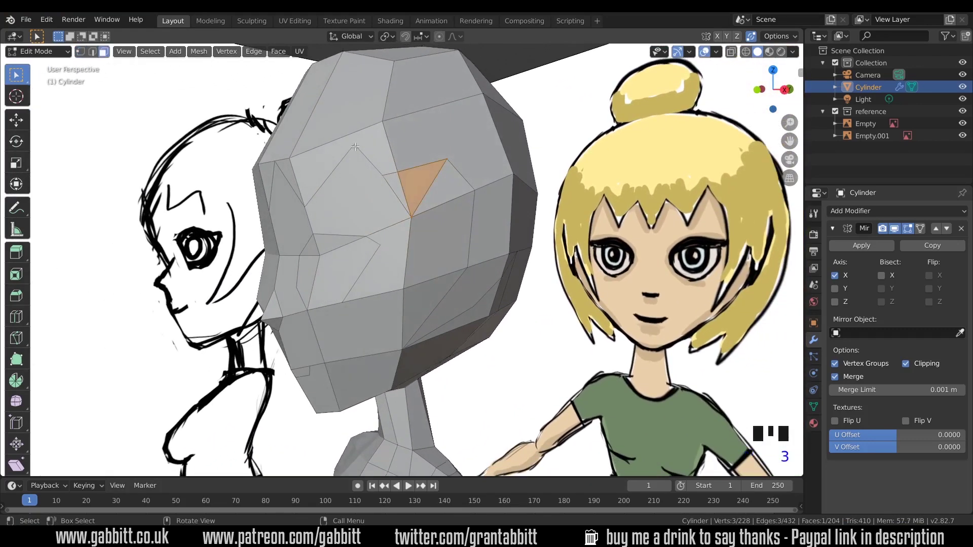
pyautogui.moveTo(324, 136); pyautogui.dragTo(307, 173, button='middle')
pyautogui.click(306, 175)
pyautogui.keyDown('shift'); pyautogui.click(330, 175); pyautogui.keyUp('shift')
pyautogui.keyDown('shift'); pyautogui.click(378, 168); pyautogui.keyUp('shift')
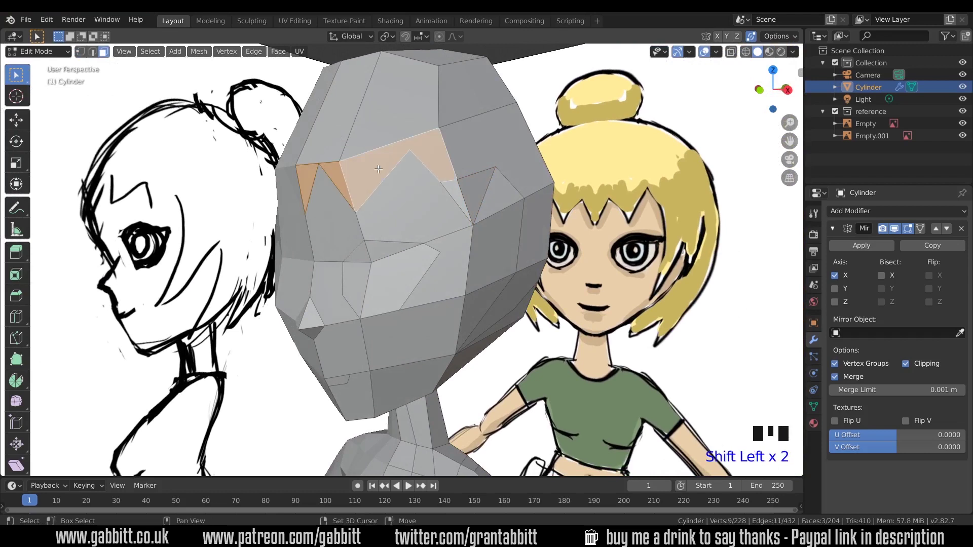
pyautogui.keyDown('shift'); pyautogui.click(452, 191); pyautogui.keyUp('shift')
pyautogui.moveTo(452, 191); pyautogui.dragTo(384, 186, button='middle')
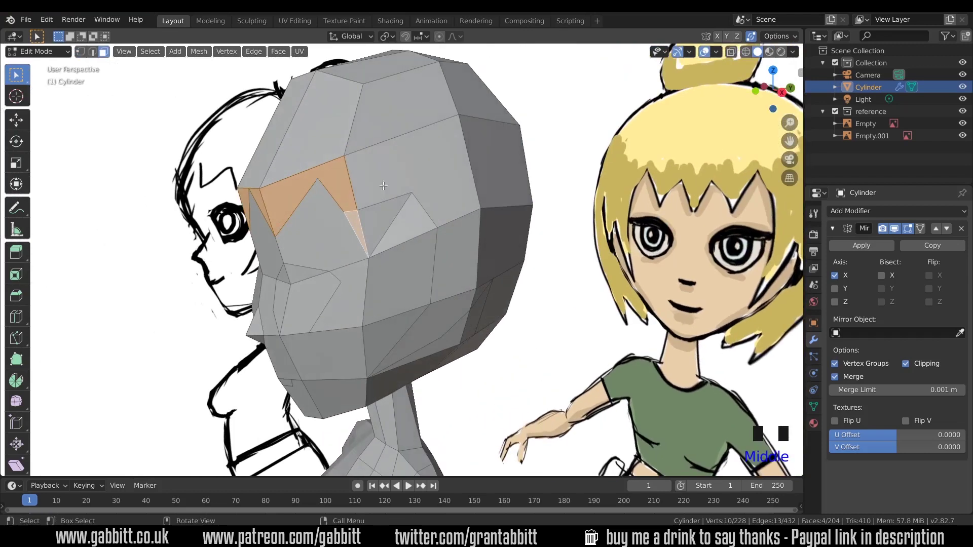
# - Knife-cut the forehead fringe face from its upper outer corner down to the tip of the notch
pyautogui.press('k')
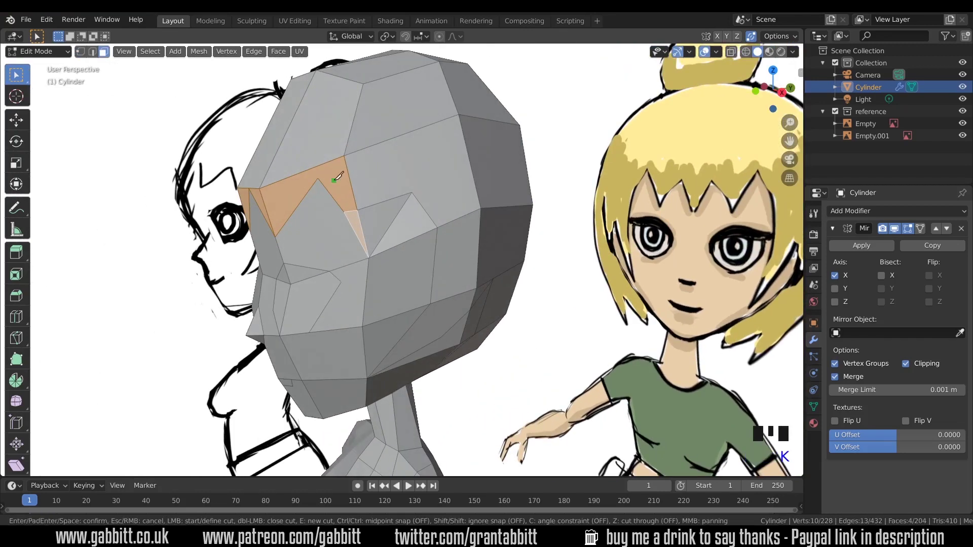
pyautogui.click(344, 155)
pyautogui.click(318, 178)
pyautogui.press('Return')
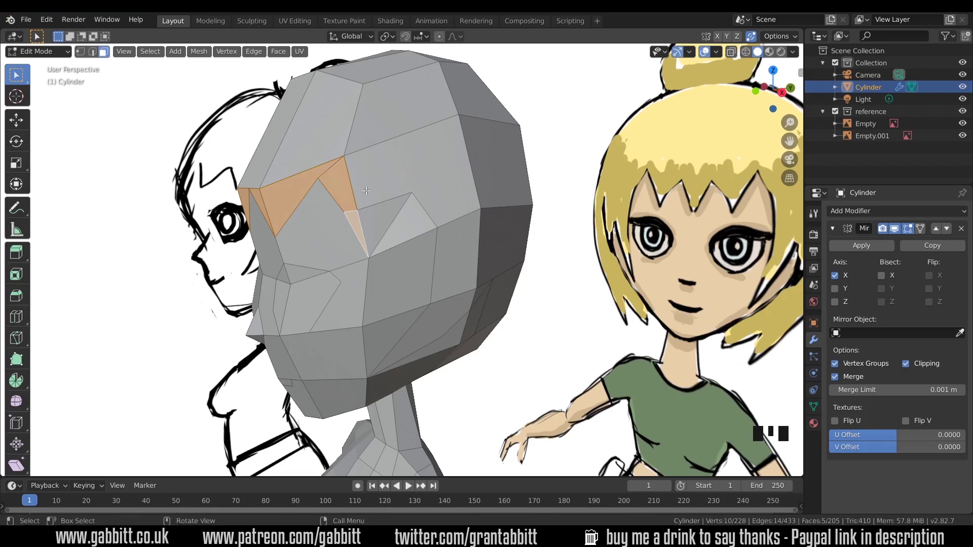
# - Add the outer fringe tooth, the temple face and the strand face below it to the hair selection
pyautogui.moveTo(367, 191); pyautogui.dragTo(405, 205, button='middle')
pyautogui.keyDown('shift'); pyautogui.click(410, 208); pyautogui.keyUp('shift')
pyautogui.keyDown('shift'); pyautogui.click(464, 184); pyautogui.keyUp('shift')
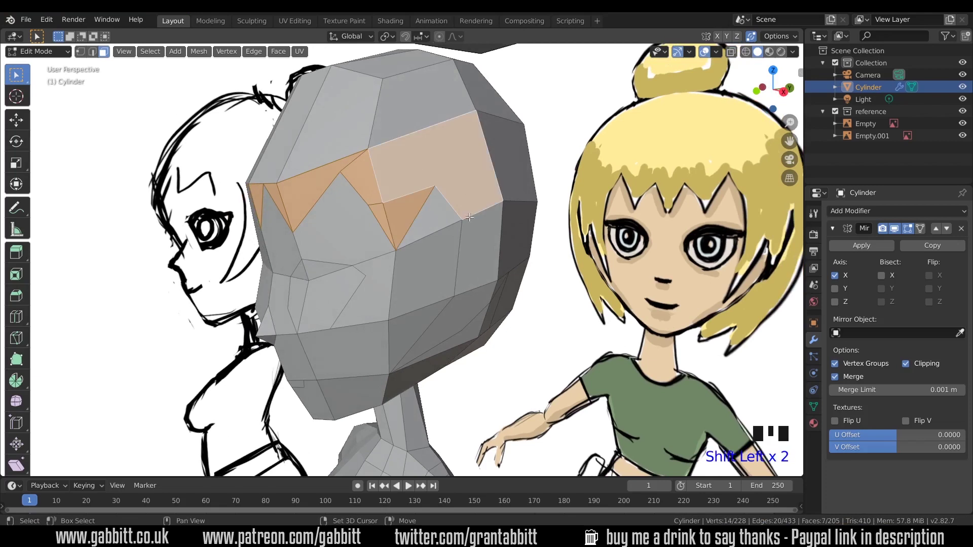
pyautogui.keyDown('shift'); pyautogui.click(469, 217); pyautogui.keyUp('shift')
pyautogui.moveTo(469, 217); pyautogui.dragTo(426, 143, button='middle')
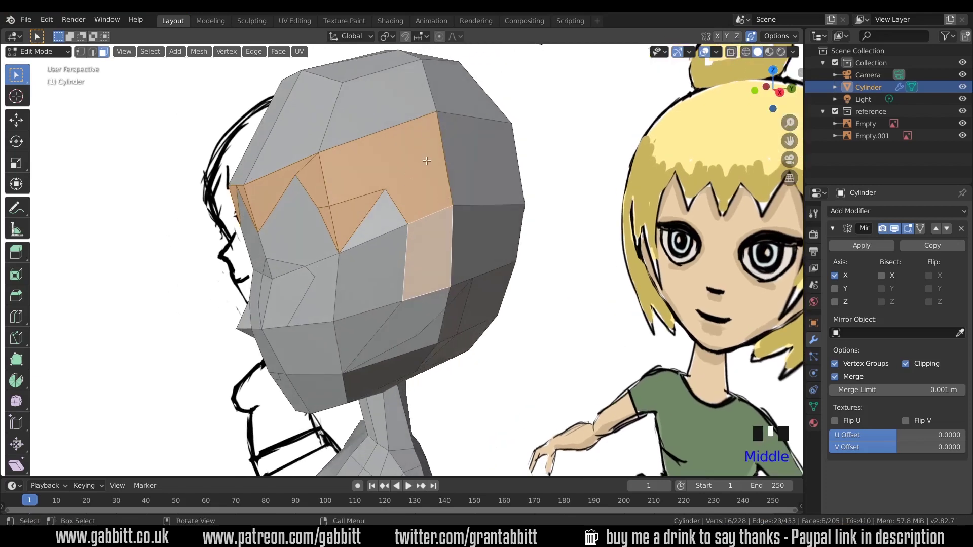
# - Knife-cut the temple face from its upper rear corner to the tip of the outer fringe notch
pyautogui.press('k')
pyautogui.click(436, 111)
pyautogui.click(386, 178)
pyautogui.press('Return')
# - Add the cheek strand, the small face behind it and the hair faces beside the neck to the selection
pyautogui.moveTo(418, 217); pyautogui.dragTo(407, 237, button='middle')
pyautogui.keyDown('shift'); pyautogui.click(415, 252); pyautogui.keyUp('shift')
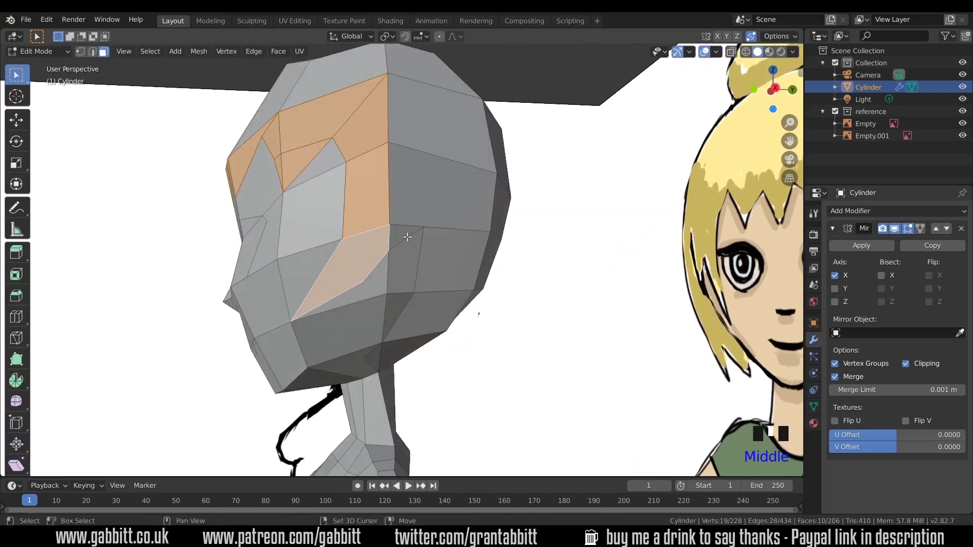
pyautogui.keyDown('shift'); pyautogui.click(406, 237); pyautogui.keyUp('shift')
pyautogui.keyDown('shift'); pyautogui.click(378, 354); pyautogui.keyUp('shift')
pyautogui.moveTo(378, 355); pyautogui.dragTo(408, 311, button='middle')
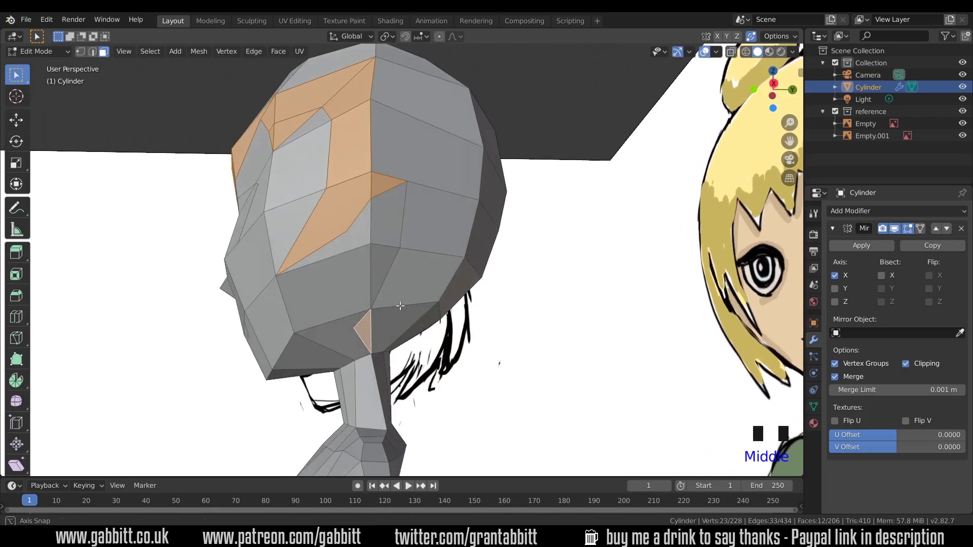
pyautogui.keyDown('shift'); pyautogui.click(408, 309); pyautogui.keyUp('shift')
# - Circle-select the hair faces over the back, side and top of the head
pyautogui.press('c')
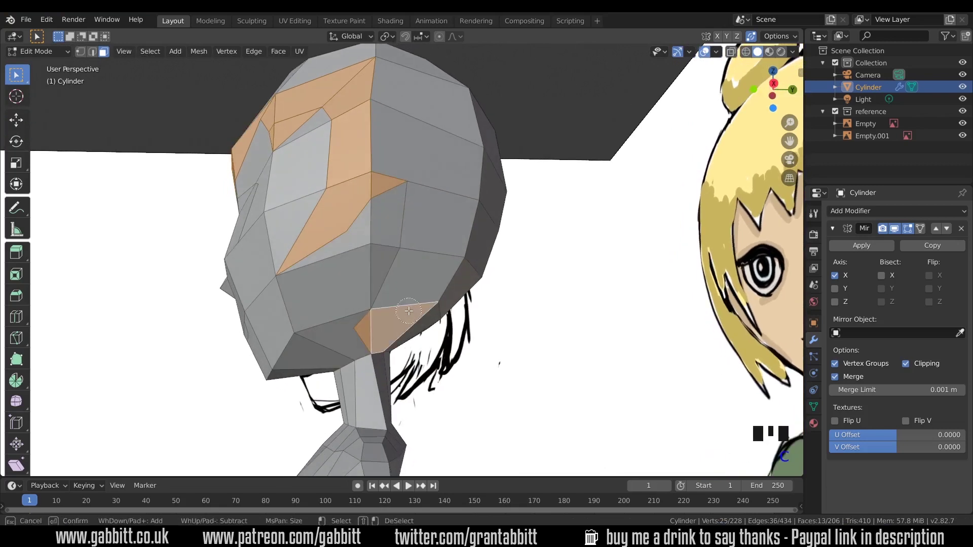
pyautogui.moveTo(409, 311)
pyautogui.mouseDown()
pyautogui.moveTo(470, 202)
pyautogui.moveTo(450, 266)
pyautogui.moveTo(474, 152)
pyautogui.moveTo(420, 71)
pyautogui.mouseUp()
pyautogui.moveTo(355, 65)
pyautogui.mouseDown()
pyautogui.moveTo(280, 78)
pyautogui.moveTo(349, 117)
pyautogui.mouseUp()
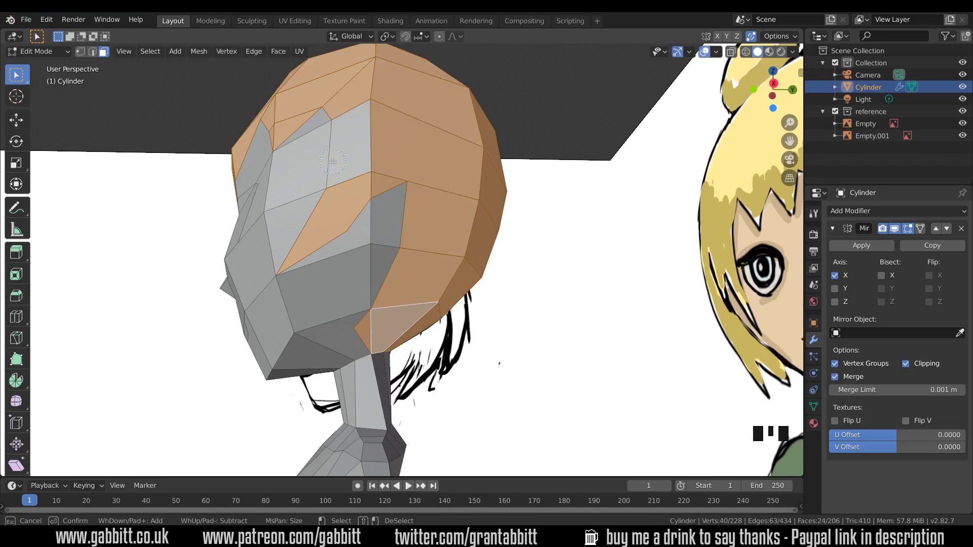
pyautogui.rightClick(352, 157)
# - Circle-select the temple and outer fringe faces missing from the hair selection
pyautogui.moveTo(351, 157); pyautogui.dragTo(383, 194, button='middle')
pyautogui.press('c')
pyautogui.click(450, 222)
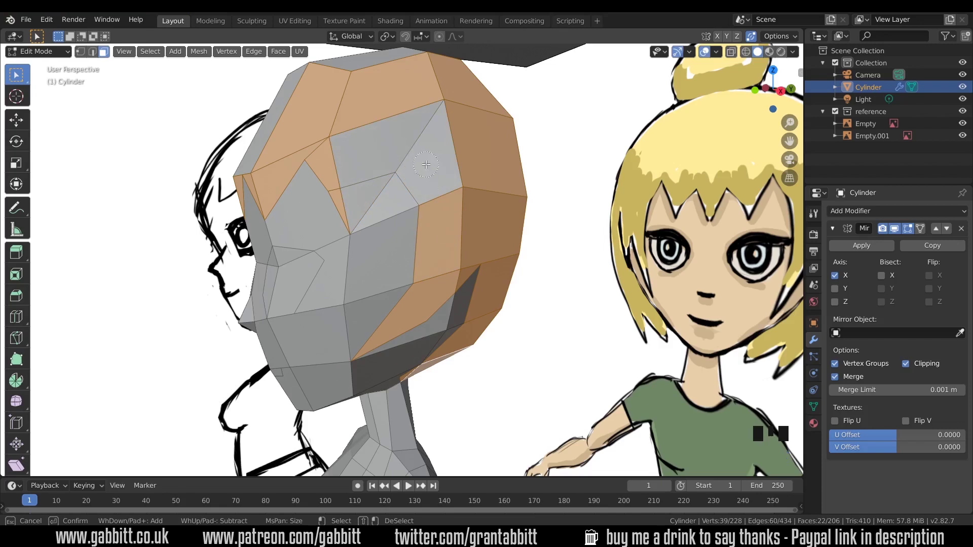
pyautogui.rightClick(355, 175)
pyautogui.moveTo(356, 174); pyautogui.dragTo(388, 169, button='middle')
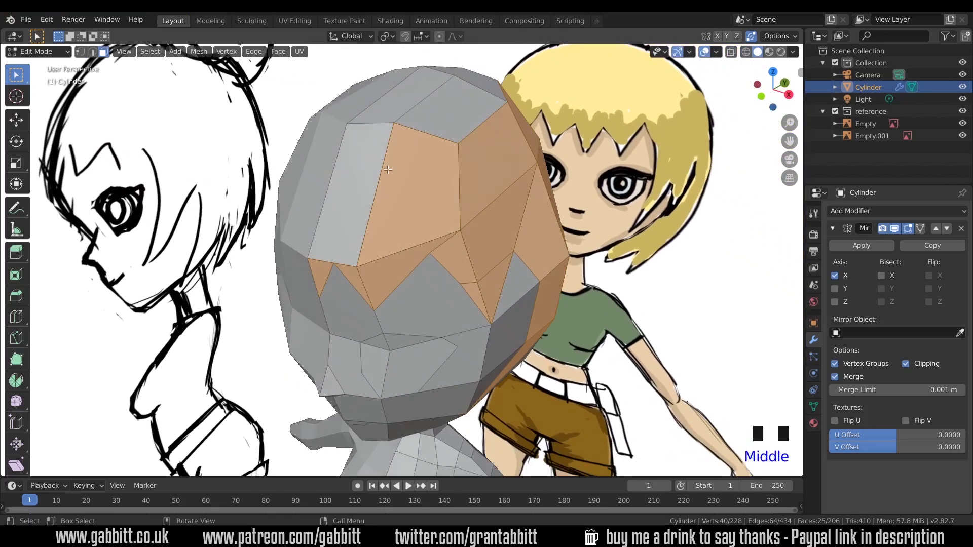
# - Circle-select the remaining hair faces above the forehead and over the crown up to the centre line
pyautogui.press('c')
pyautogui.moveTo(380, 170)
pyautogui.mouseDown()
pyautogui.moveTo(374, 130)
pyautogui.moveTo(418, 102)
pyautogui.moveTo(468, 96)
pyautogui.mouseUp()
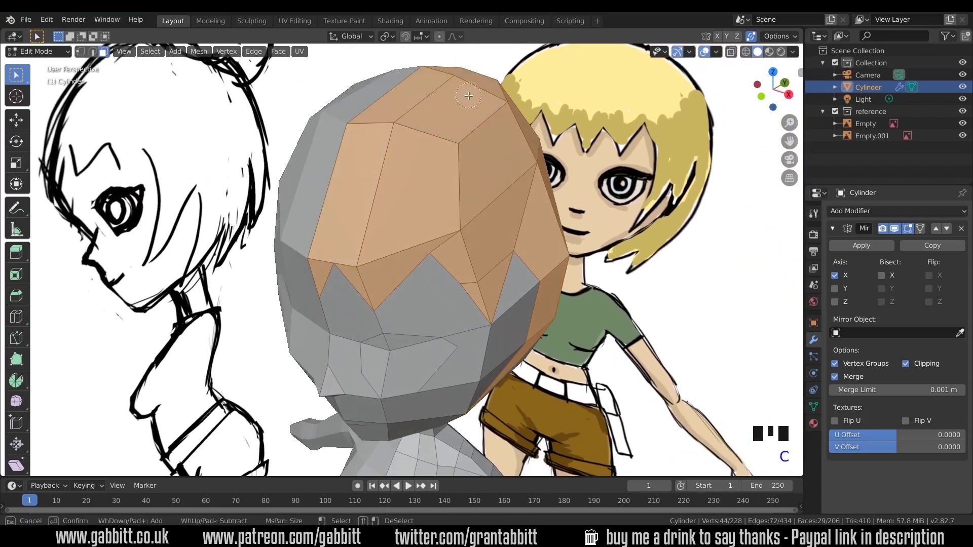
pyautogui.rightClick(439, 128)
pyautogui.moveTo(439, 129)
pyautogui.mouseDown(button='middle')
pyautogui.moveTo(537, 174)
pyautogui.moveTo(445, 174)
pyautogui.moveTo(400, 158)
pyautogui.moveTo(543, 225)
pyautogui.moveTo(492, 250)
pyautogui.mouseUp(button='middle')
pyautogui.press('c')
pyautogui.rightClick(404, 155)
# - Extrude the selected hair faces in place and Shrink/Fatten them outward by about 0.17
pyautogui.scroll(-5, 544, 225)
pyautogui.press('e')
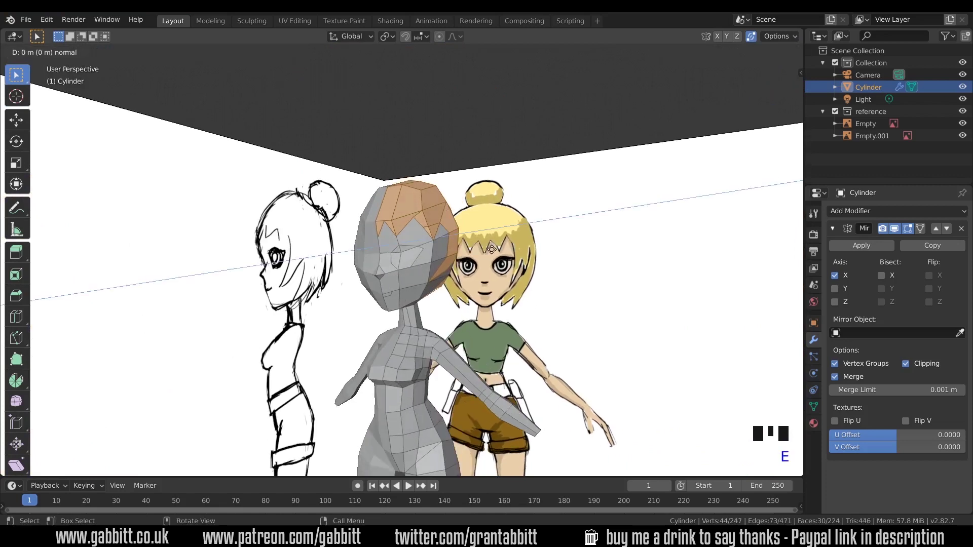
pyautogui.rightClick(492, 249)
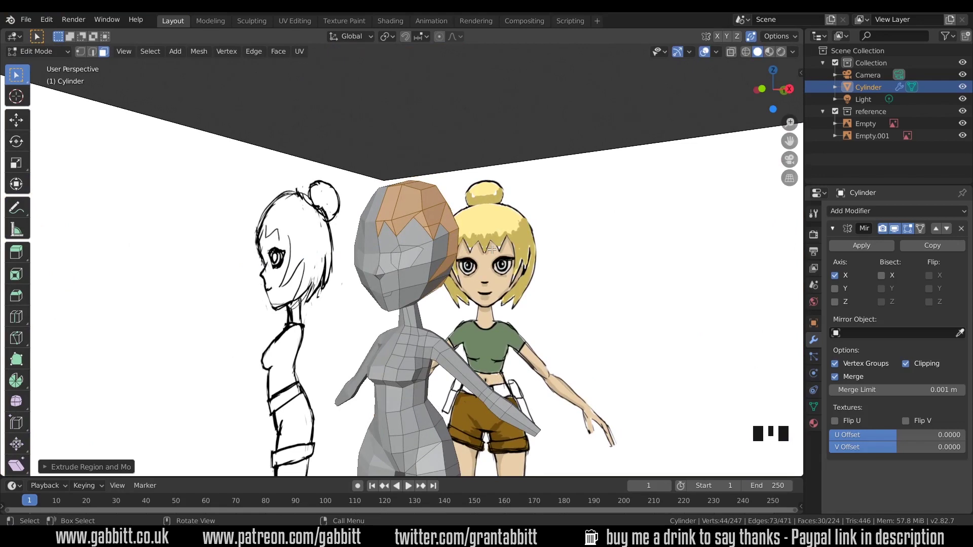
pyautogui.hotkey('alt', 's')
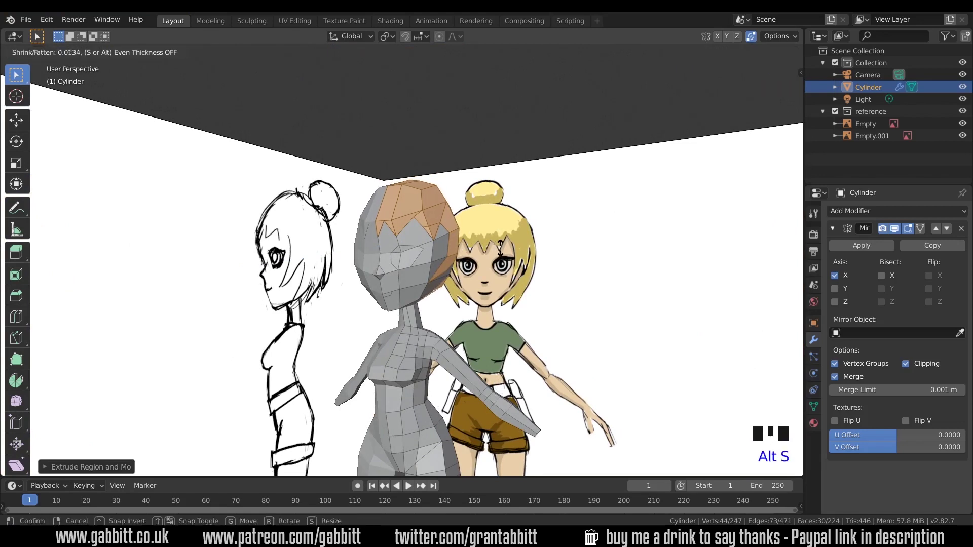
pyautogui.moveTo(507, 230)
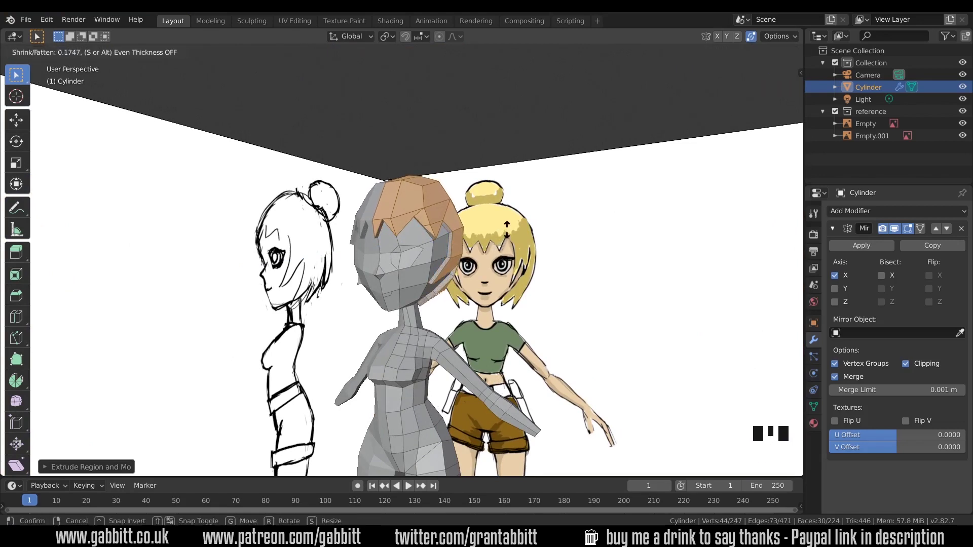
pyautogui.click(507, 229)
# - In vertex selection, merge the stray vertex on the outer fringe tooth's upper edge into its neighbour
pyautogui.moveTo(506, 230); pyautogui.dragTo(465, 269, button='middle')
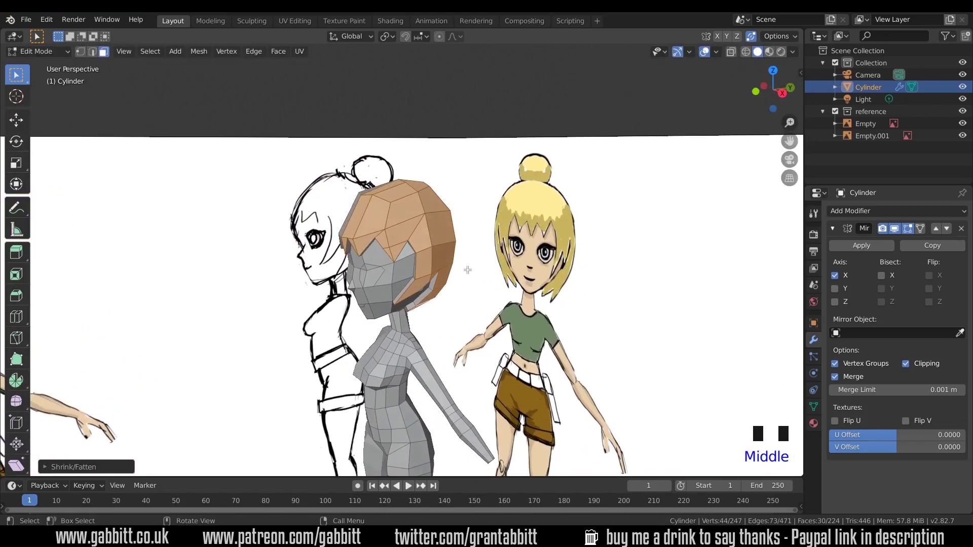
pyautogui.scroll(2, 434, 260)
pyautogui.scroll(3, 434, 261)
pyautogui.moveTo(360, 215); pyautogui.dragTo(388, 190, button='middle')
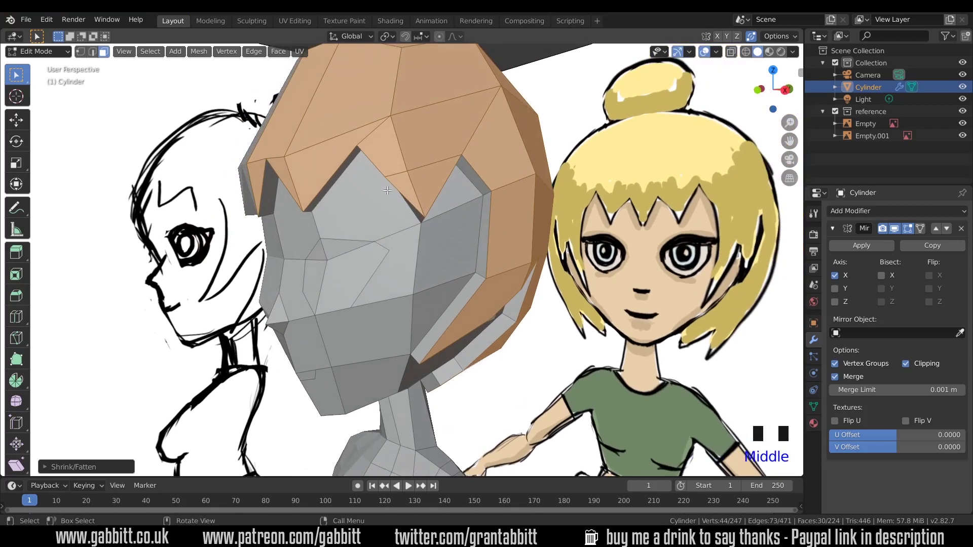
pyautogui.press('1')
pyautogui.click(414, 172)
pyautogui.hotkey('shift', 'v')
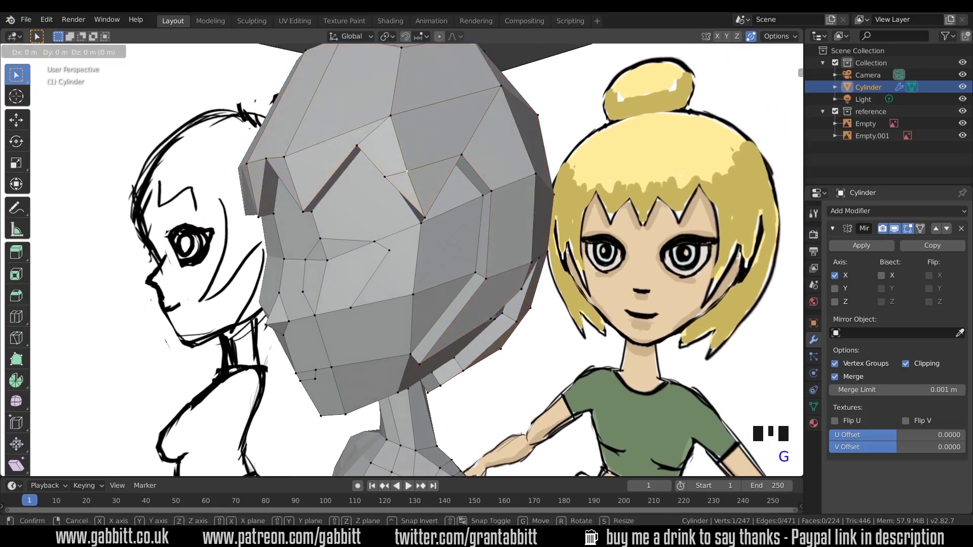
pyautogui.click(475, 158)
# - Select the two vertices along the outer fringe tooth's upper edge and nudge them slightly
pyautogui.moveTo(476, 158); pyautogui.dragTo(437, 175, button='middle')
pyautogui.click(466, 152)
pyautogui.keyDown('shift'); pyautogui.click(460, 175); pyautogui.keyUp('shift')
pyautogui.press('g')
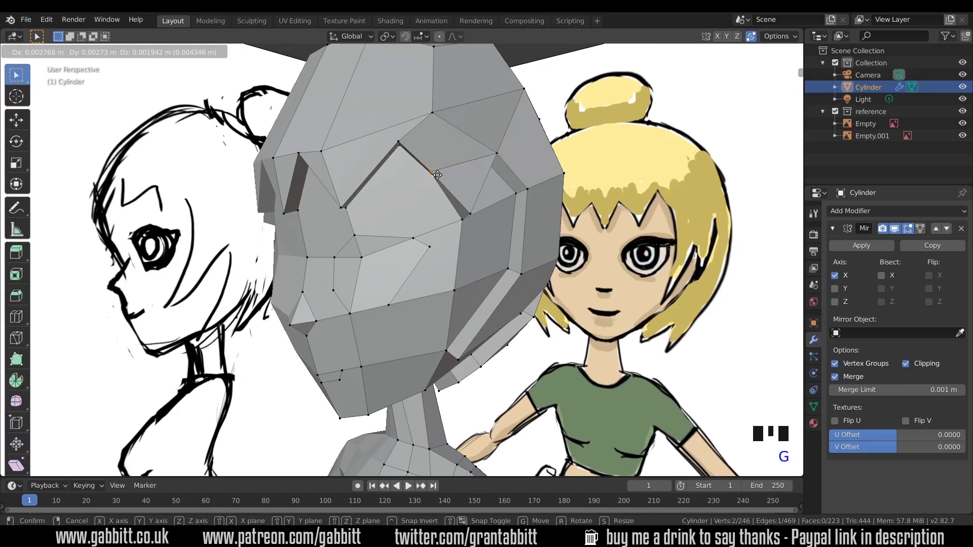
pyautogui.click(438, 175)
# - Move the hair vertices on the outer side of the head to refine the hair's outline
pyautogui.moveTo(503, 190); pyautogui.dragTo(501, 141, button='middle')
pyautogui.scroll(-1, 484, 189)
pyautogui.middleClick(564, 182)
pyautogui.press('g')
pyautogui.click(567, 179)
pyautogui.click(552, 181)
pyautogui.press('g')
pyautogui.click(572, 167)
# - Slide a hair vertex on the upper head along its edge and check the whole head in Object Mode
pyautogui.click(442, 115)
pyautogui.moveTo(442, 115); pyautogui.dragTo(467, 257, button='middle')
pyautogui.press('g')
pyautogui.press('g')
pyautogui.click(453, 113)
pyautogui.scroll(-6, 519, 170)
pyautogui.press('Tab')
pyautogui.scroll(4, 452, 284)
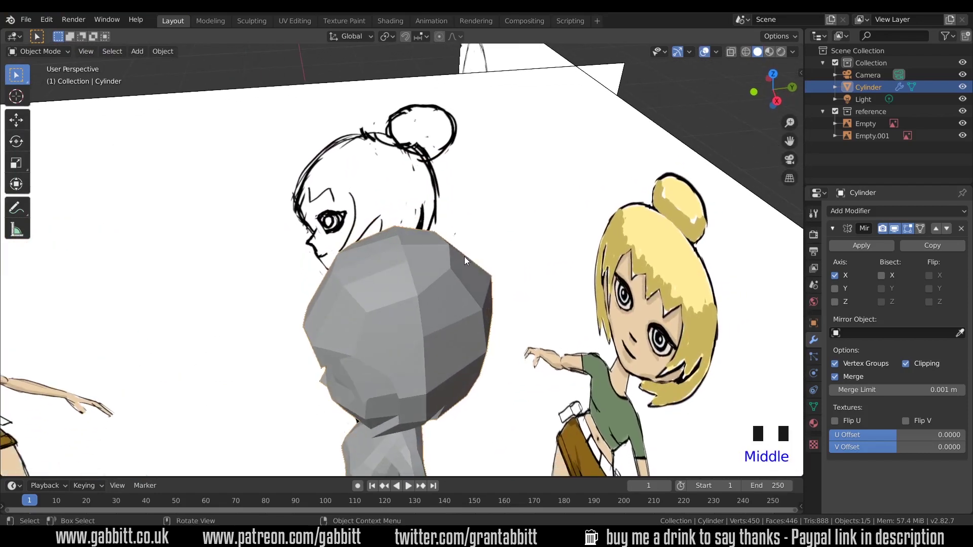
# - Return to Edit Mode and knife-cut an edge across the rear crown face between its opposite vertices
pyautogui.press('Tab')
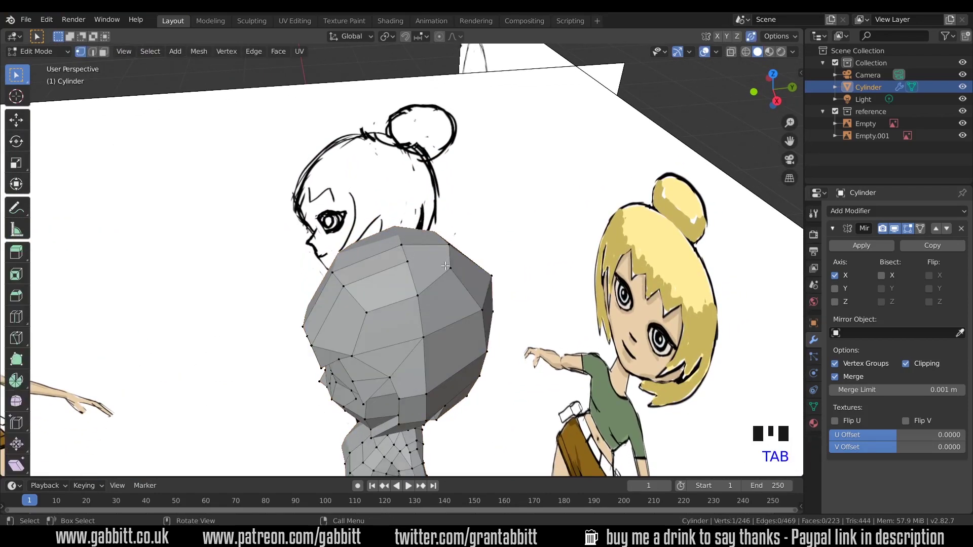
pyautogui.press('k')
pyautogui.click(450, 268)
pyautogui.click(408, 261)
pyautogui.press('Return')
pyautogui.press('3')
pyautogui.click(431, 261)
pyautogui.keyDown('shift'); pyautogui.click(427, 274); pyautogui.keyUp('shift')
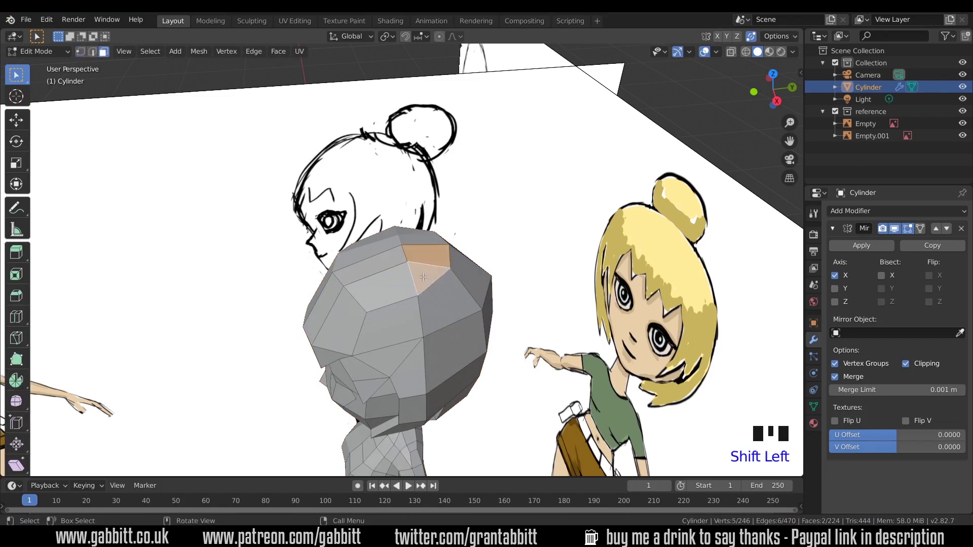
pyautogui.moveTo(423, 277); pyautogui.dragTo(478, 272, button='middle')
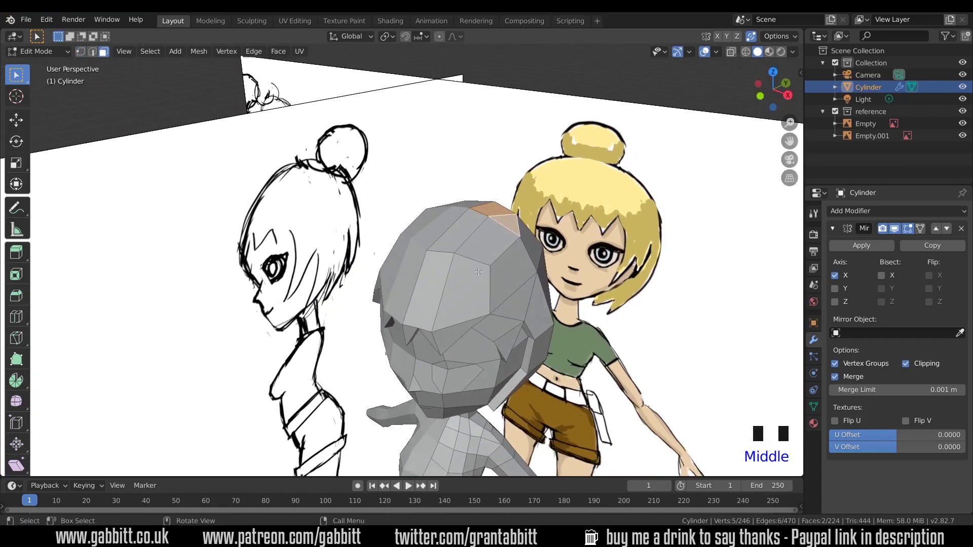
pyautogui.press('KP_1')
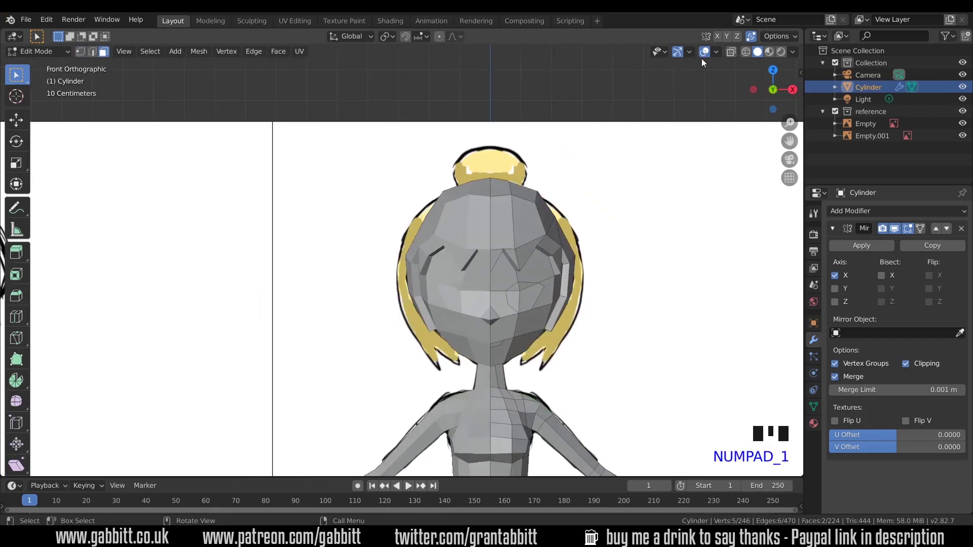
pyautogui.click(730, 51)
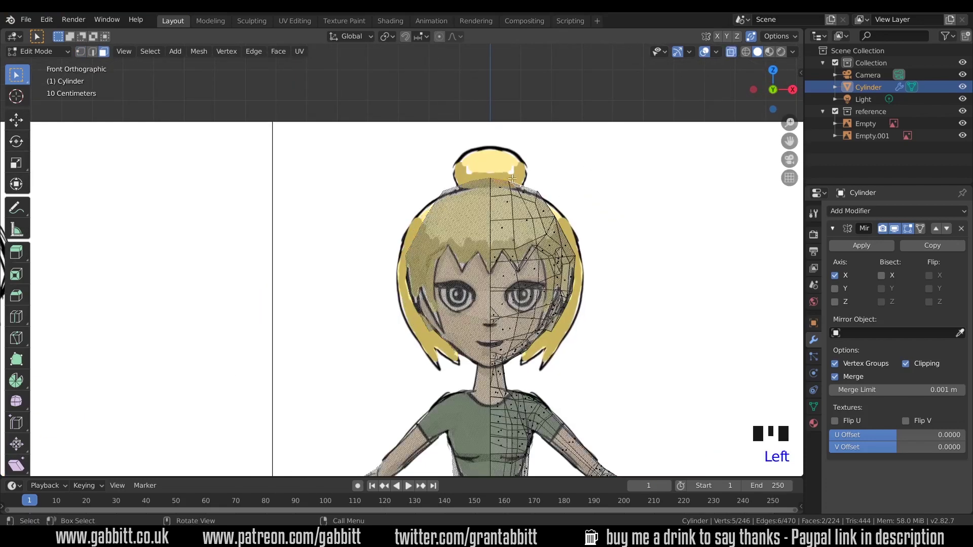
pyautogui.hotkey('ctrl', 'z')
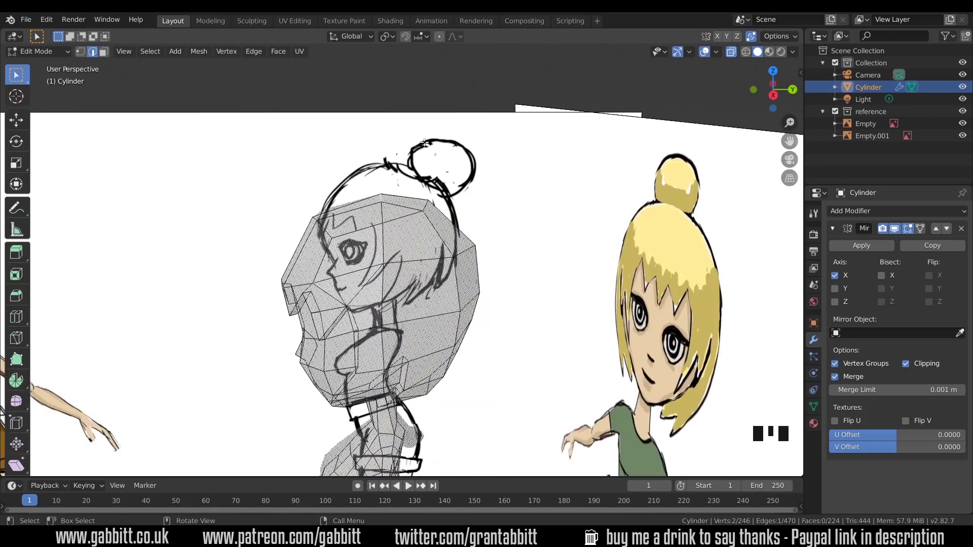
# - Turn off X-ray and knife-cut new edges across the back of the crown to outline the bun's base
pyautogui.press('KP_3')
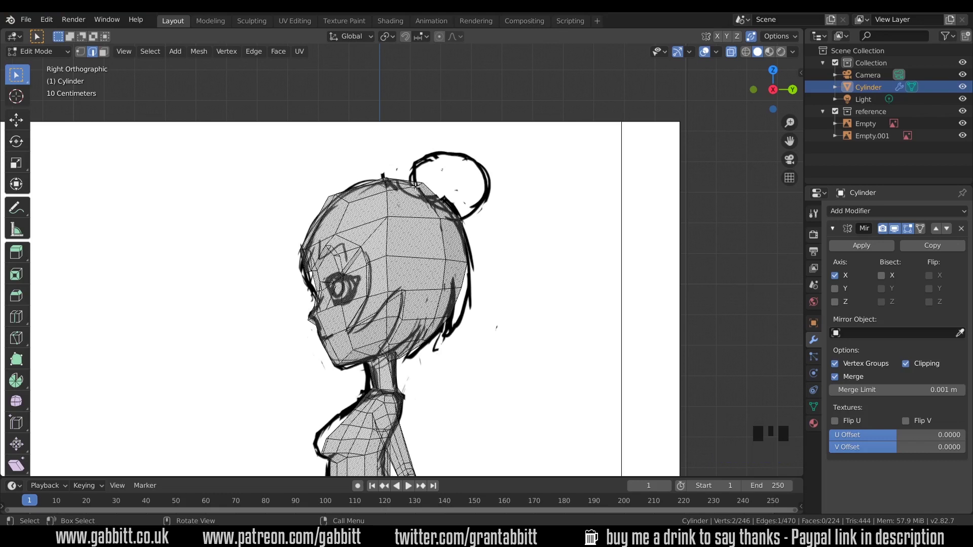
pyautogui.click(729, 53)
pyautogui.moveTo(355, 233); pyautogui.dragTo(437, 233, button='middle')
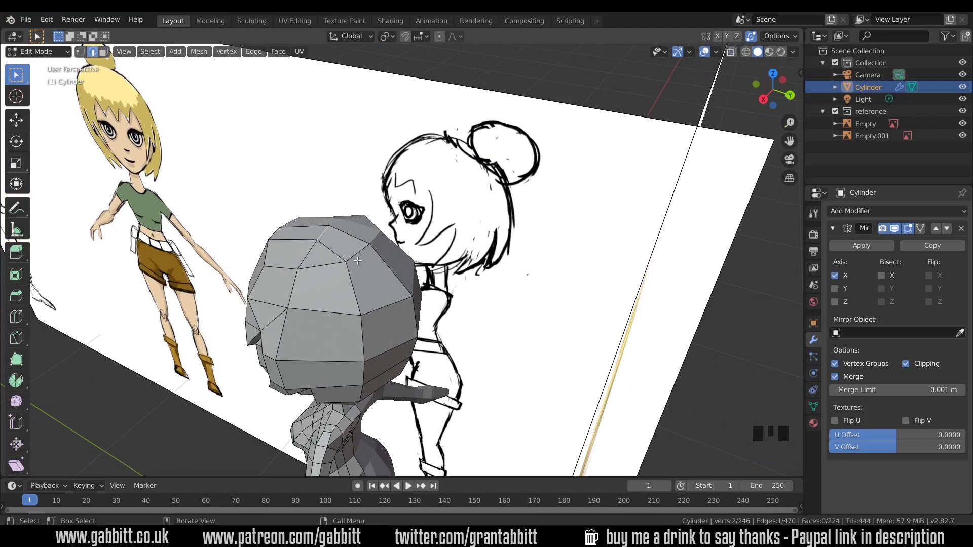
pyautogui.press('k')
pyautogui.click(413, 296)
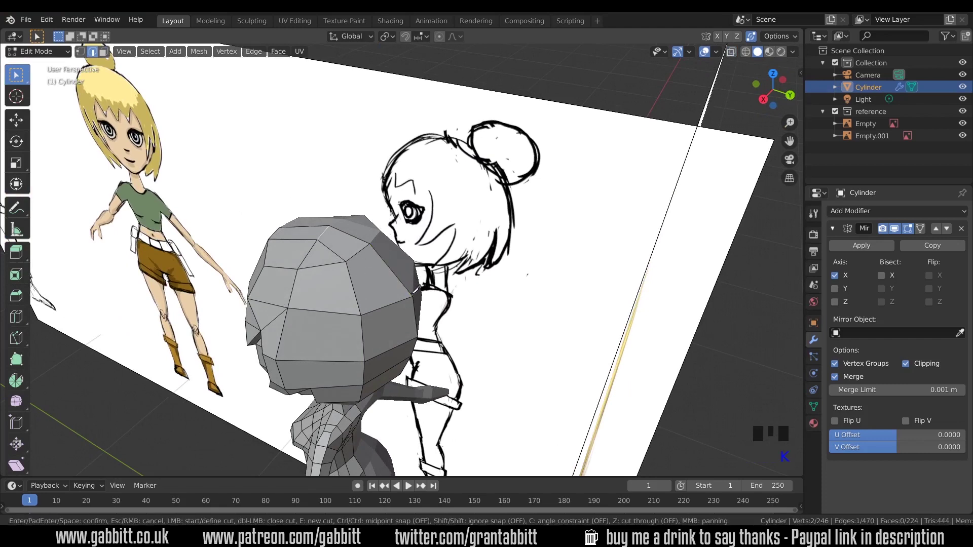
pyautogui.click(372, 298)
pyautogui.click(346, 262)
pyautogui.press('Return')
# - Select the bun-base faces on the rear crown and extrude them outward, scaling and moving the result to follow the side drawing's bun
pyautogui.press('3')
pyautogui.click(364, 251)
pyautogui.moveTo(383, 261); pyautogui.dragTo(400, 244, button='middle')
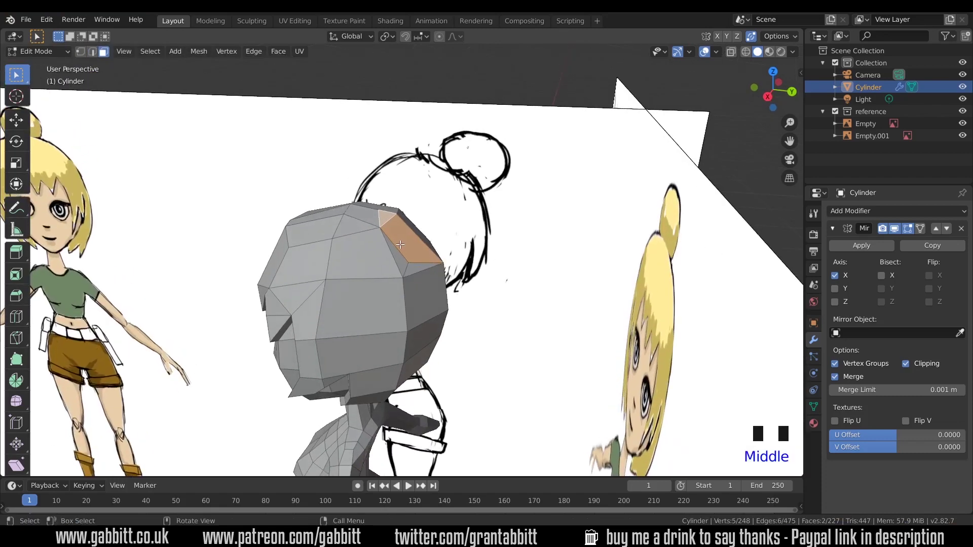
pyautogui.press('KP_3')
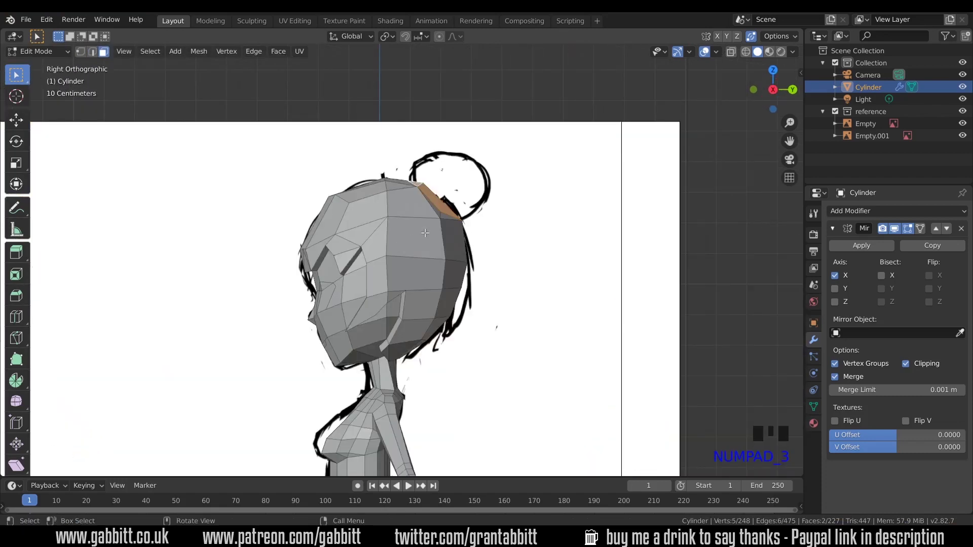
pyautogui.press('e')
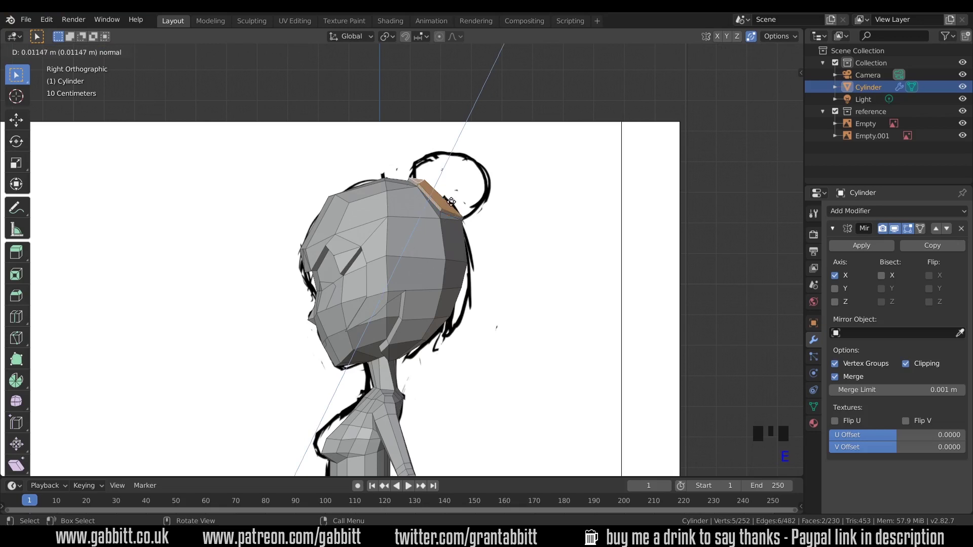
pyautogui.click(457, 199)
pyautogui.press('s')
pyautogui.click(464, 192)
pyautogui.press('g')
pyautogui.click(471, 186)
# - Extrude the bun's end faces outward about 0.085 m, shrink them, and reposition them to the sketched outline
pyautogui.press('e')
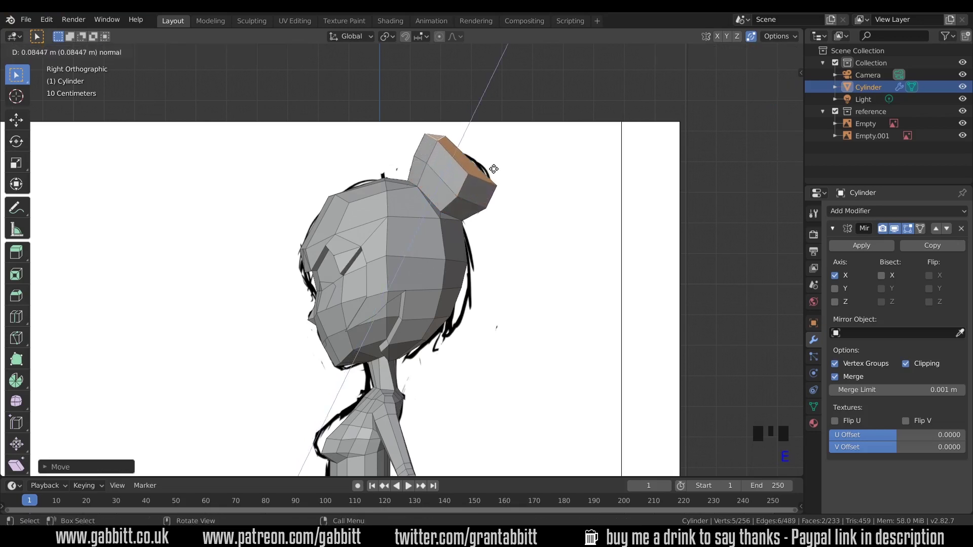
pyautogui.click(495, 167)
pyautogui.press('s')
pyautogui.click(479, 166)
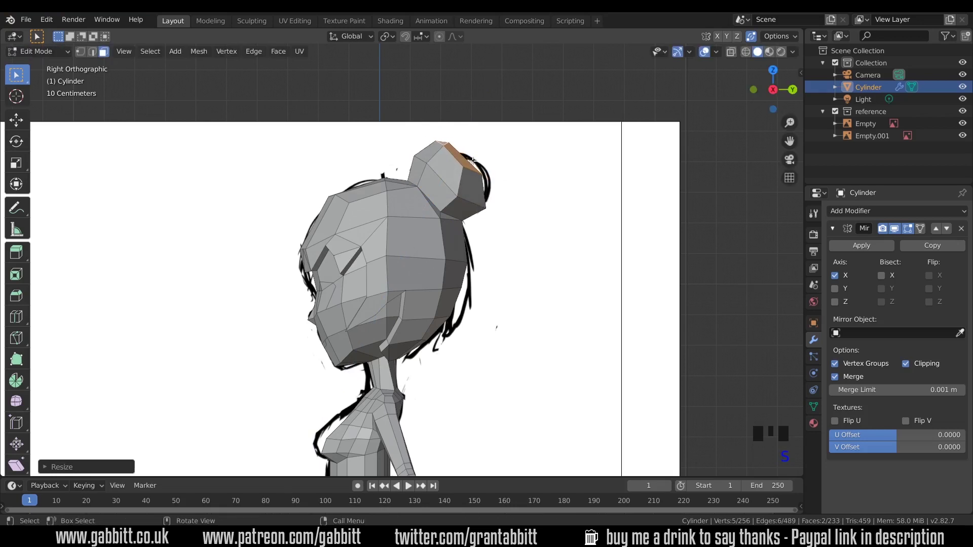
pyautogui.press('g')
pyautogui.click(483, 163)
# - Slide a vertex on the bun along its edge and compare the bun with the side drawing
pyautogui.moveTo(481, 163); pyautogui.dragTo(434, 228, button='middle')
pyautogui.press('s')
pyautogui.click(435, 229)
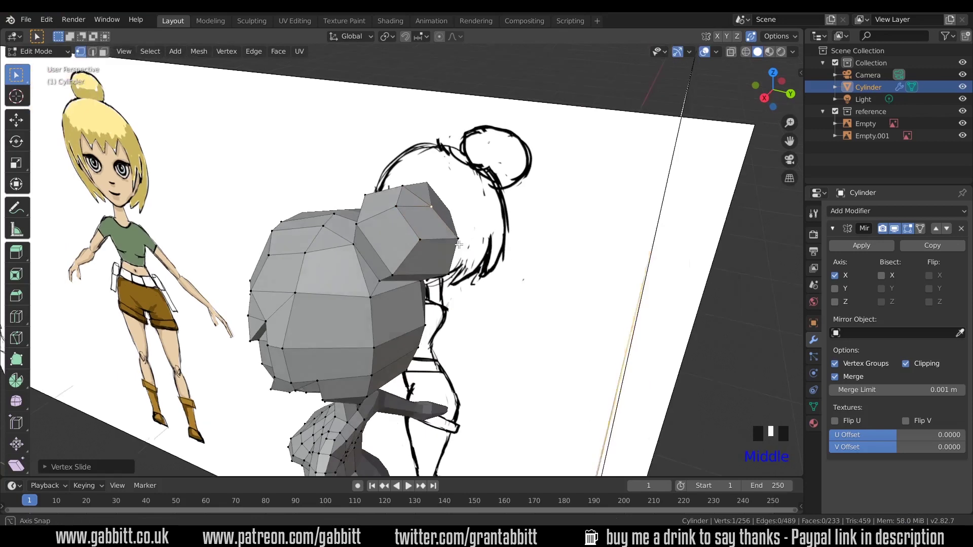
pyautogui.moveTo(434, 228); pyautogui.dragTo(435, 261, button='middle')
pyautogui.scroll(-5, 432, 238)
pyautogui.press('KP_3')
pyautogui.scroll(3, 435, 261)
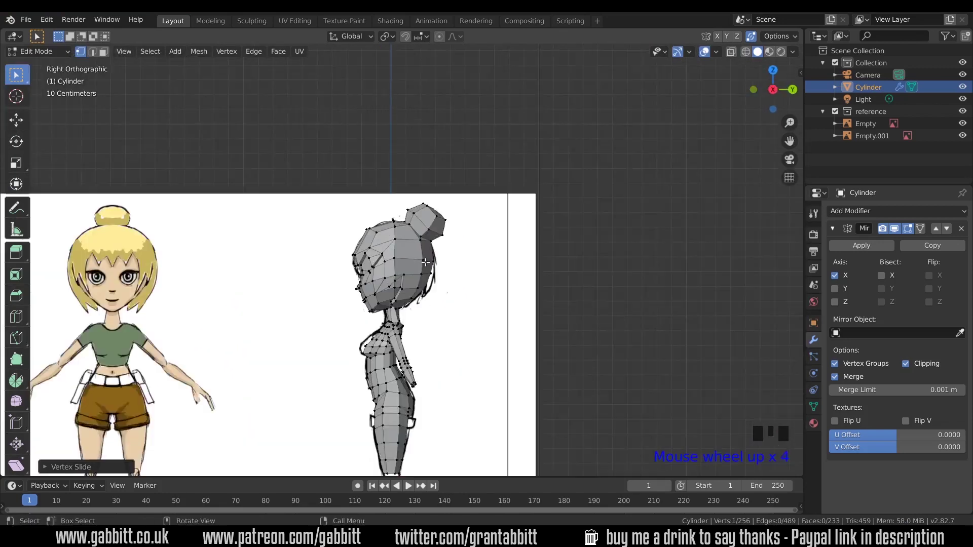
# - Slide two of the bun's vertices along their edges to round out its shape
pyautogui.scroll(4, 355, 284)
pyautogui.moveTo(354, 283); pyautogui.dragTo(336, 300, button='middle')
pyautogui.press('KP_3')
pyautogui.click(269, 239)
pyautogui.press('g')
pyautogui.press('g')
pyautogui.click(268, 251)
pyautogui.click(285, 317)
pyautogui.press('g')
pyautogui.press('g')
pyautogui.click(318, 288)
# - Check the bun in Object Mode, then knife-cut an edge across its side face in Edit Mode
pyautogui.moveTo(318, 288)
pyautogui.mouseDown(button='middle')
pyautogui.moveTo(288, 380)
pyautogui.moveTo(398, 341)
pyautogui.moveTo(308, 299)
pyautogui.mouseUp(button='middle')
pyautogui.press('Tab')
pyautogui.press('Tab')
pyautogui.press('k')
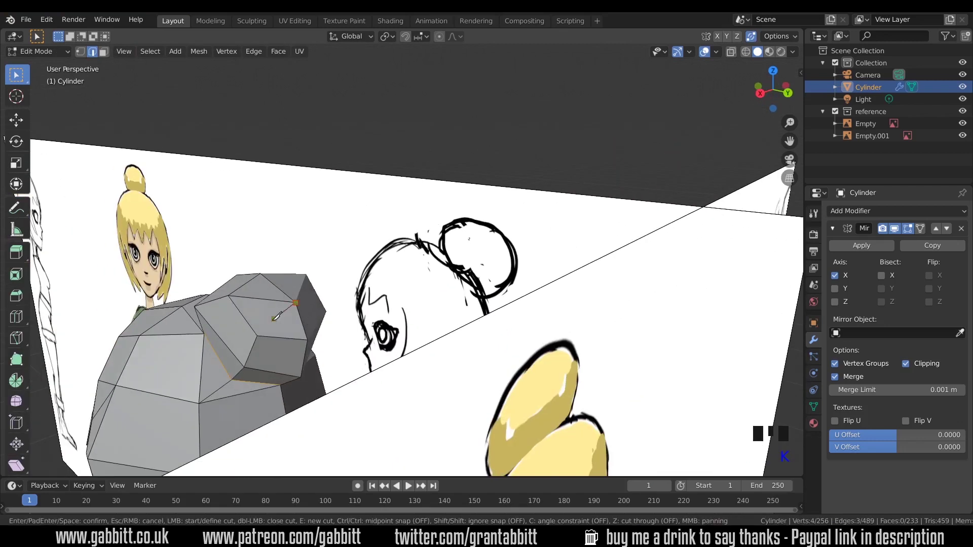
pyautogui.press('Return')
# - Adjust the edges at the bun's outer end to smooth its form and review the whole figure against the references
pyautogui.moveTo(263, 327); pyautogui.dragTo(478, 304, button='middle')
pyautogui.press('s')
pyautogui.click(489, 296)
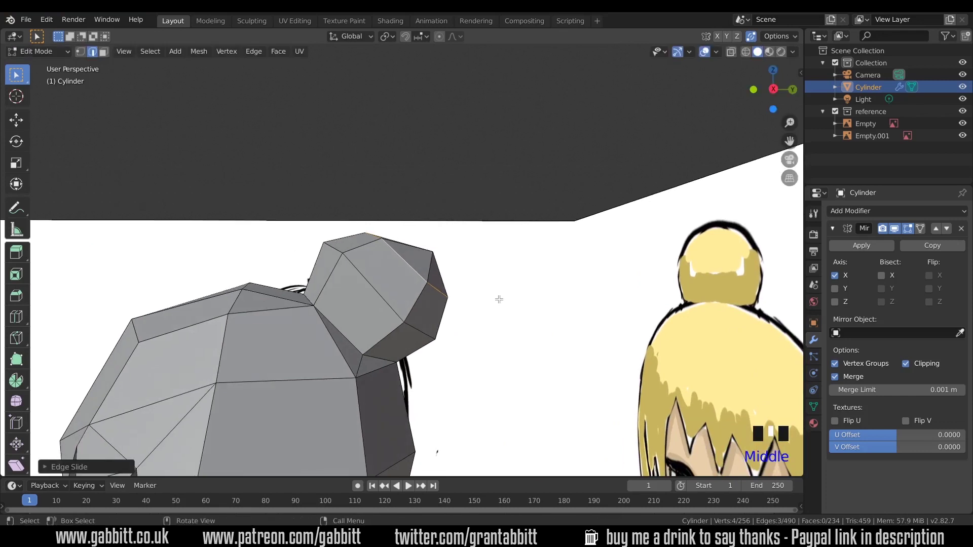
pyautogui.moveTo(561, 301); pyautogui.dragTo(705, 372, button='middle')
pyautogui.scroll(-3, 421, 343)
pyautogui.scroll(-2, 705, 372)
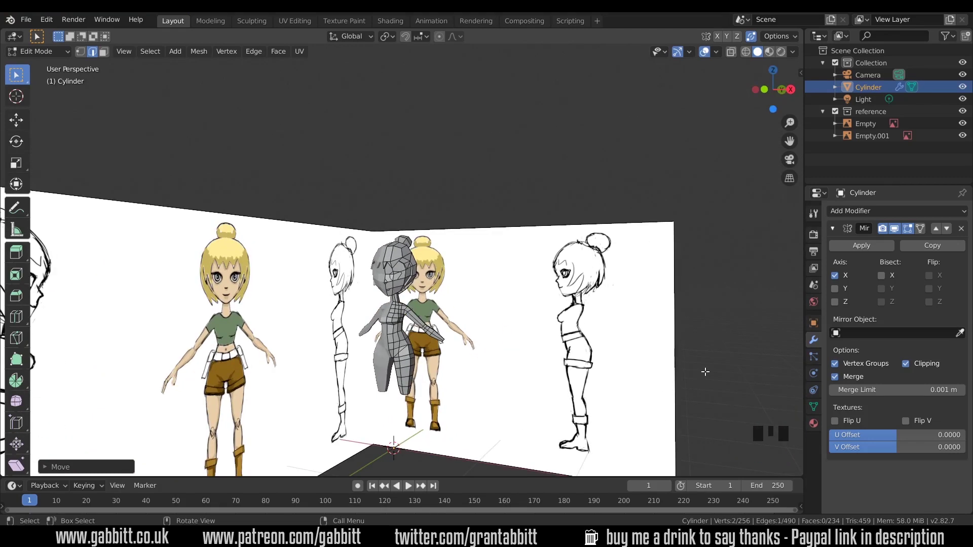